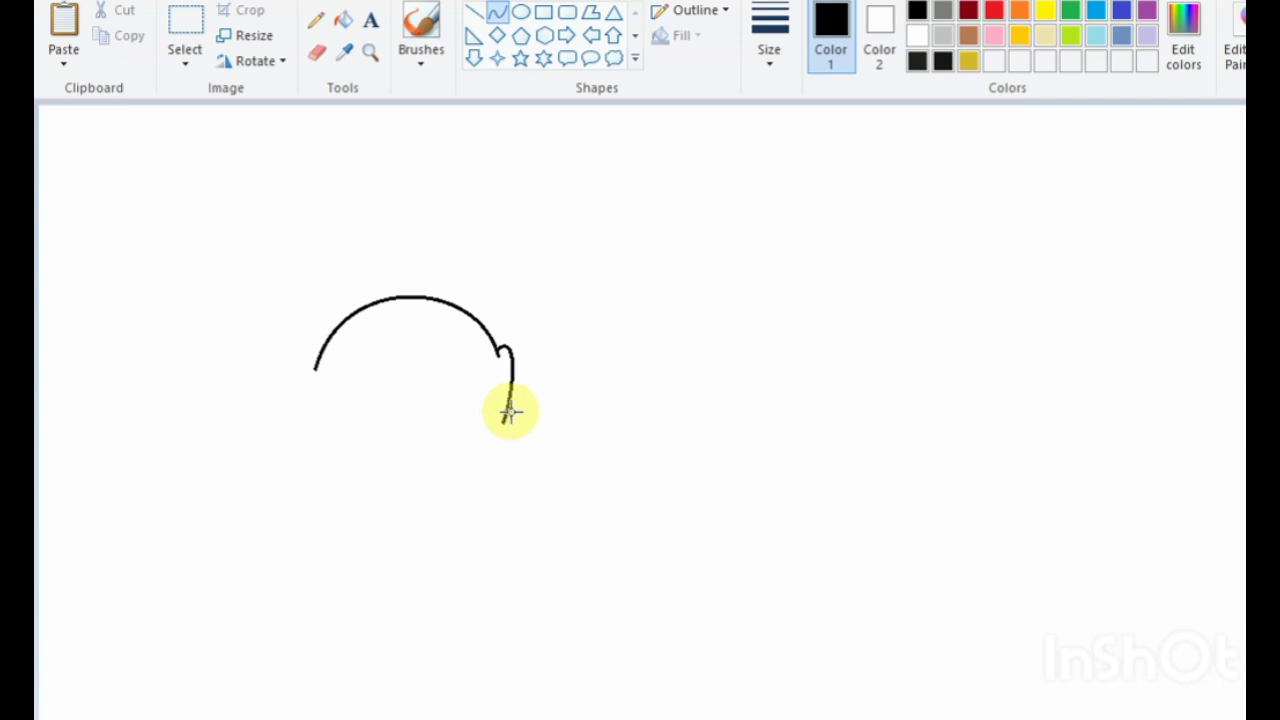
Draw the small ear-like curve on the head's right side and the first pointed hair lock on its left side with black curves
{"action": "mouse_move", "coordinate": [510, 410]}
{"action": "left_mouse_down"}
{"action": "mouse_move", "coordinate": [509, 446]}
{"action": "mouse_move", "coordinate": [516, 420]}
{"action": "mouse_move", "coordinate": [514, 432]}
{"action": "left_mouse_up"}
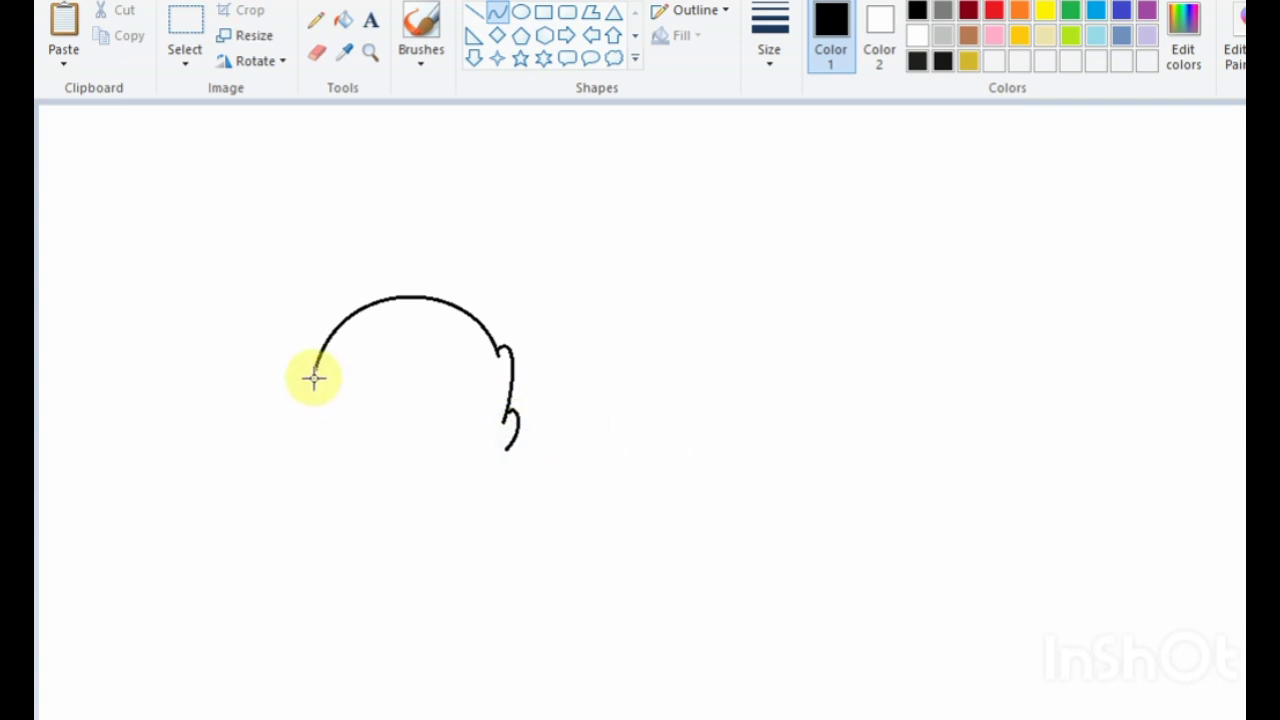
{"action": "mouse_move", "coordinate": [315, 369]}
{"action": "left_mouse_down"}
{"action": "mouse_move", "coordinate": [297, 400]}
{"action": "mouse_move", "coordinate": [360, 338]}
{"action": "mouse_move", "coordinate": [356, 393]}
{"action": "mouse_move", "coordinate": [326, 420]}
{"action": "left_mouse_up"}
{"action": "left_click", "coordinate": [318, 411]}
{"action": "left_click", "coordinate": [430, 423]}
{"action": "left_click", "coordinate": [351, 401]}
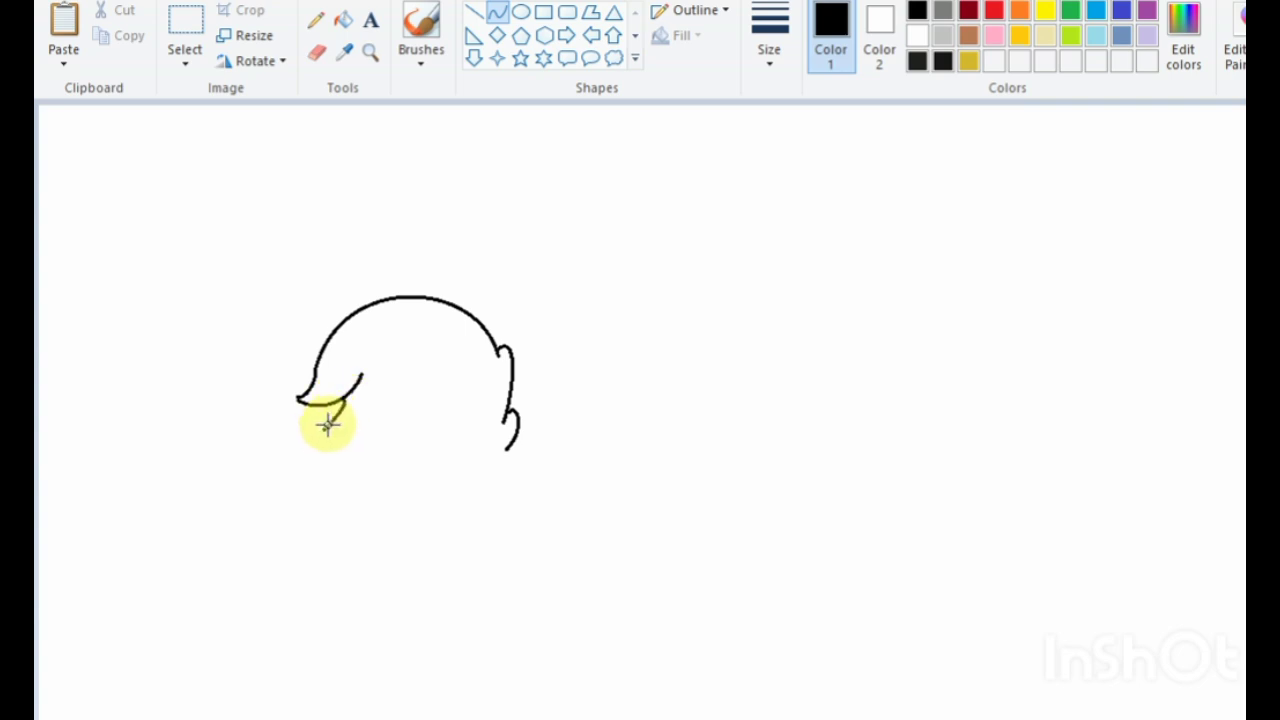
Draw a second pointed hair lock below the first one, bending its lower edge up toward the forehead
{"action": "left_click", "coordinate": [327, 431]}
{"action": "left_click", "coordinate": [389, 427]}
{"action": "left_click_drag", "start_coordinate": [329, 430], "coordinate": [390, 398]}
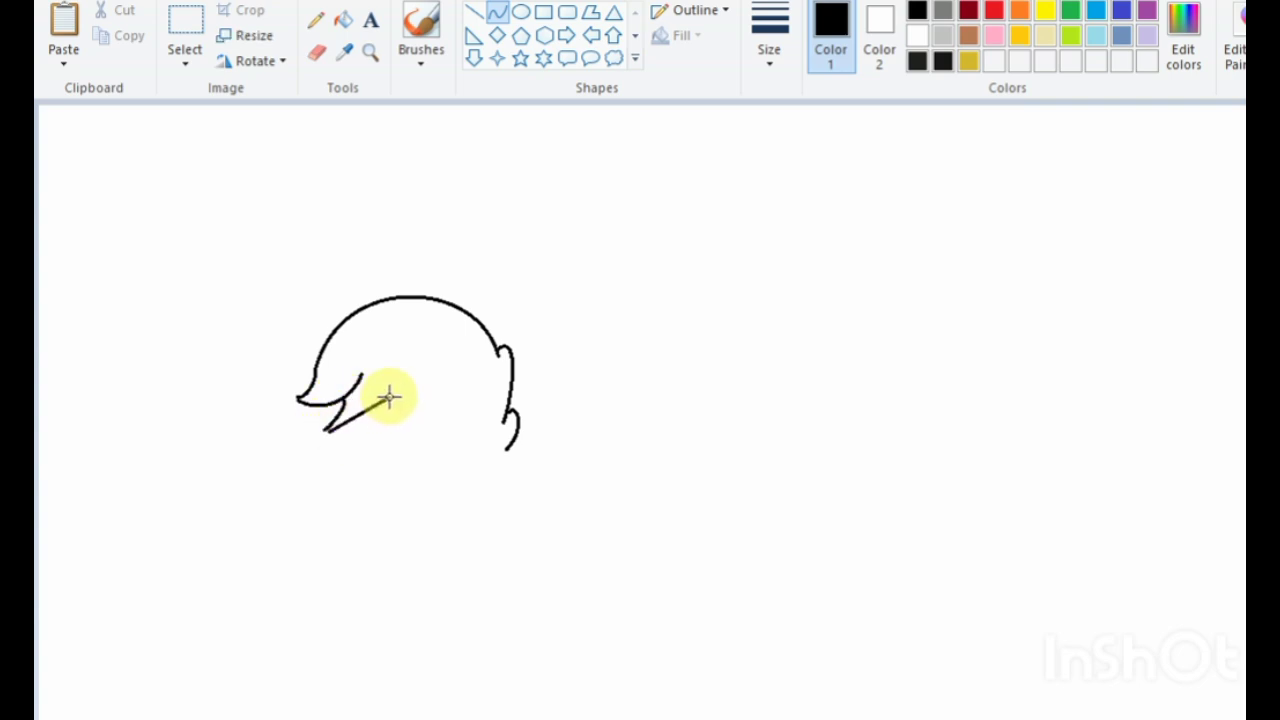
{"action": "left_click", "coordinate": [359, 438]}
{"action": "left_click", "coordinate": [387, 417]}
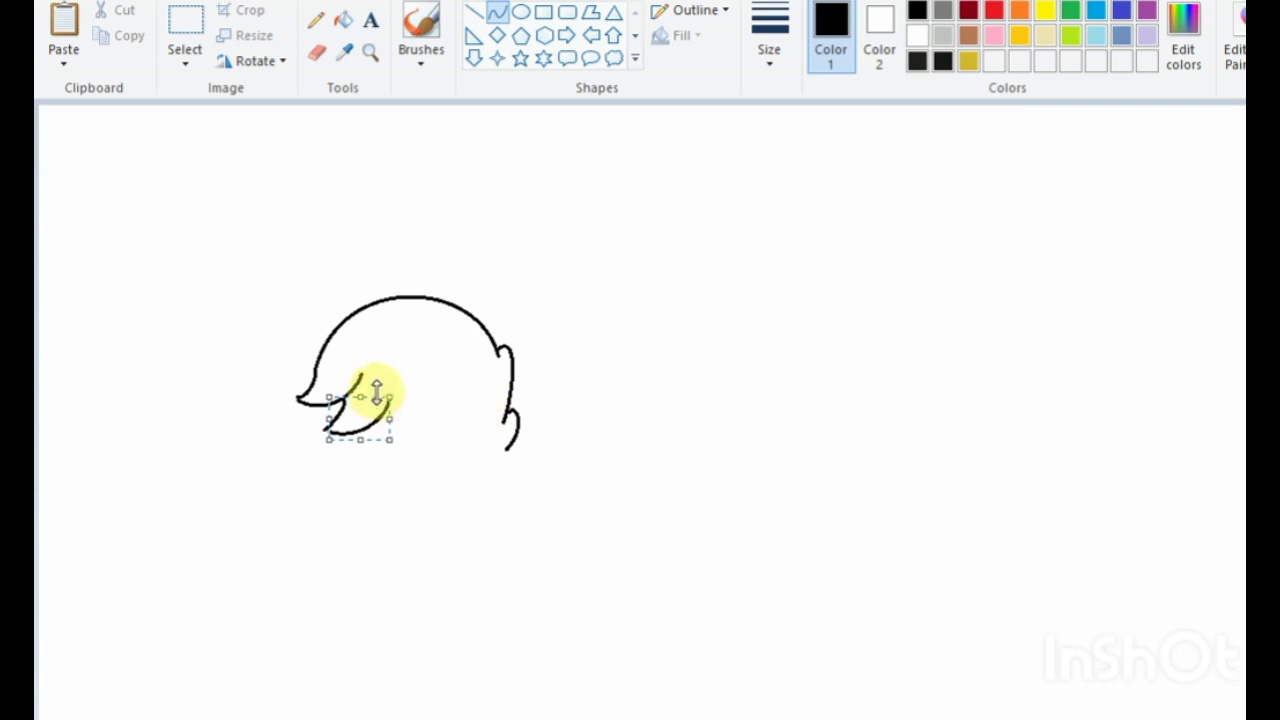
{"action": "left_click", "coordinate": [437, 380]}
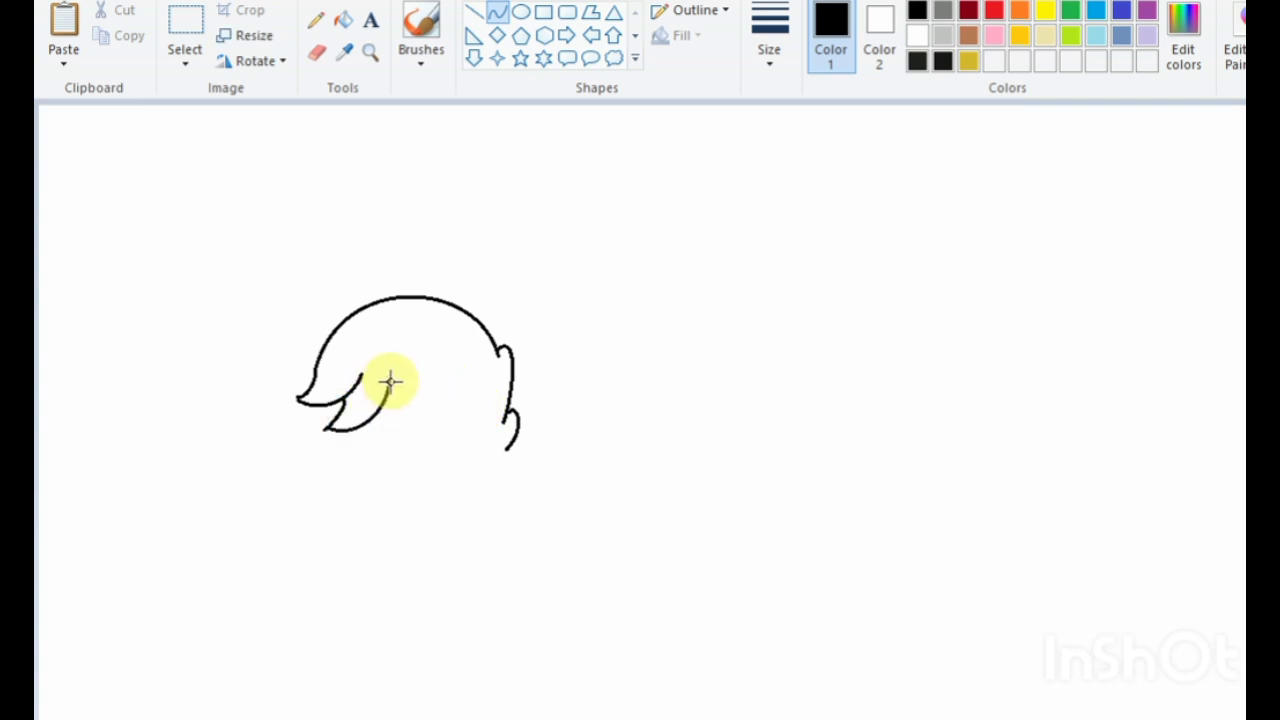
Draw the hairline across the forehead down to the right temple and a downward-bulging curve across the face beneath it
{"action": "mouse_move", "coordinate": [390, 381]}
{"action": "left_mouse_down"}
{"action": "mouse_move", "coordinate": [466, 382]}
{"action": "mouse_move", "coordinate": [428, 374]}
{"action": "mouse_move", "coordinate": [466, 386]}
{"action": "mouse_move", "coordinate": [497, 421]}
{"action": "mouse_move", "coordinate": [471, 414]}
{"action": "mouse_move", "coordinate": [503, 404]}
{"action": "left_mouse_up"}
{"action": "left_click", "coordinate": [466, 381]}
{"action": "left_click", "coordinate": [596, 376]}
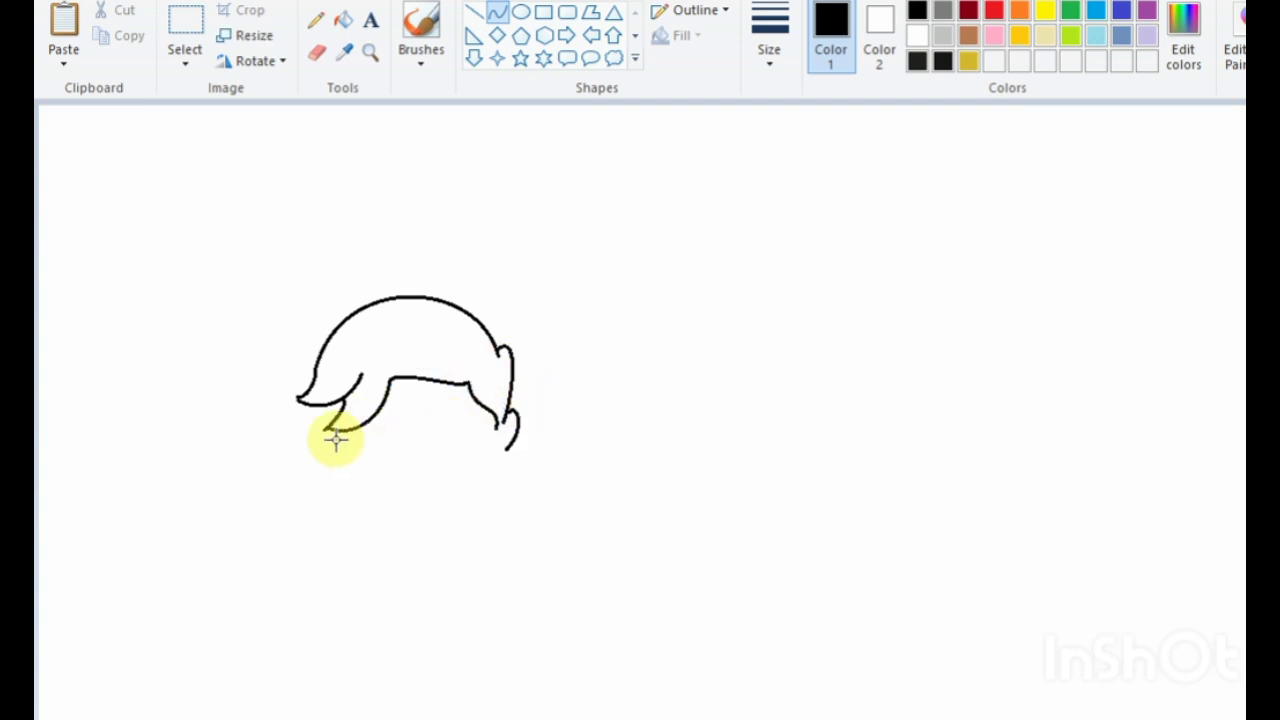
{"action": "left_click_drag", "start_coordinate": [346, 428], "coordinate": [489, 466]}
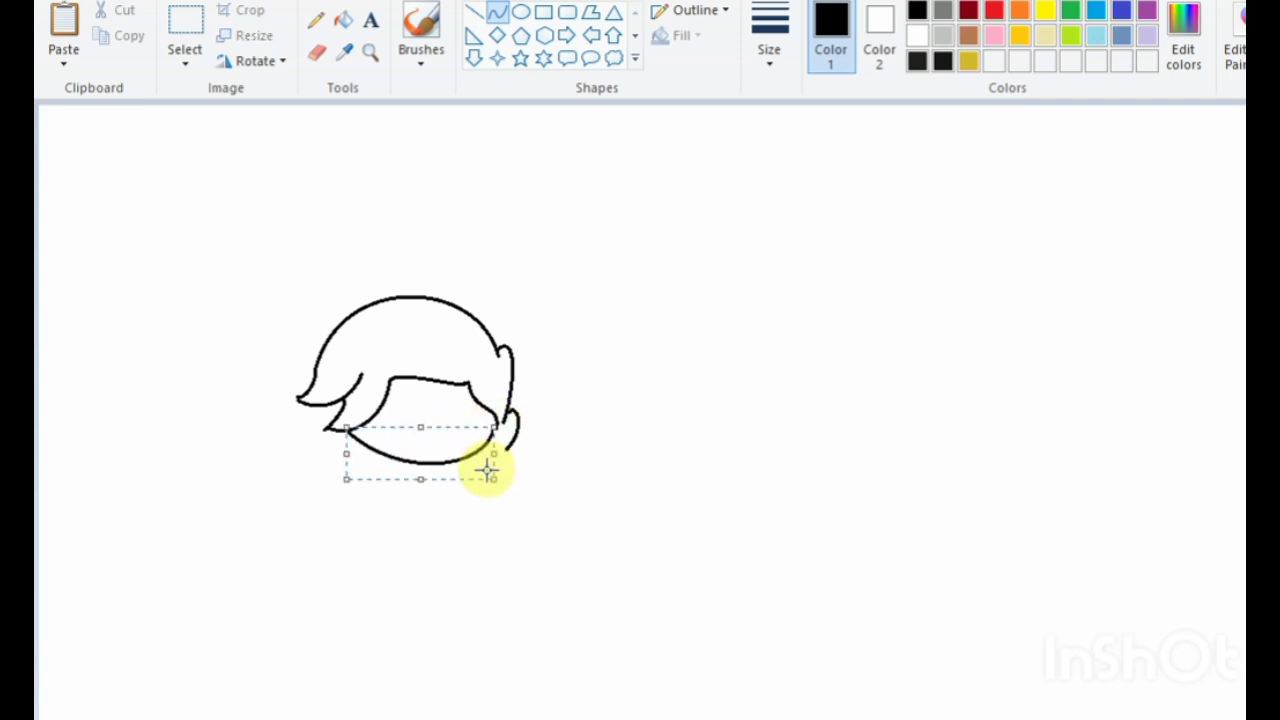
{"action": "left_click", "coordinate": [724, 420]}
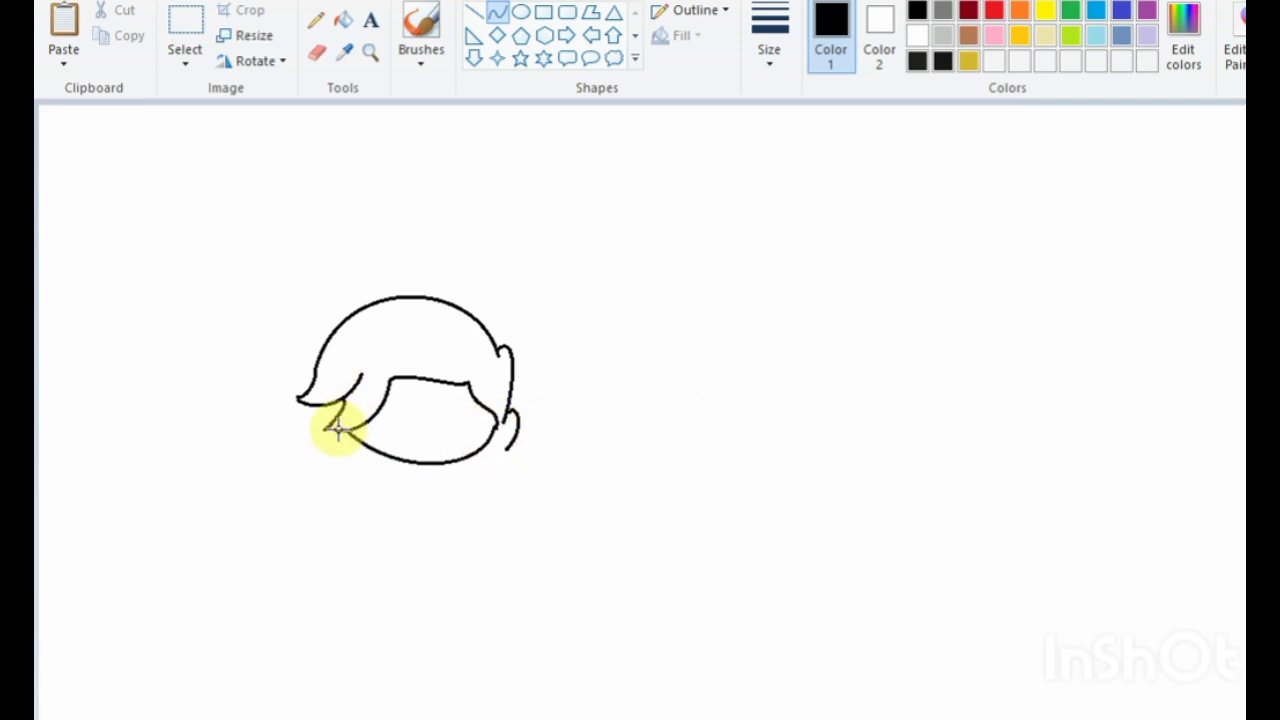
Draw the lower face outline as a rounded jaw ending in a curved chin, and extend its left side up to the hair
{"action": "mouse_move", "coordinate": [338, 428]}
{"action": "left_mouse_down"}
{"action": "mouse_move", "coordinate": [374, 486]}
{"action": "mouse_move", "coordinate": [351, 477]}
{"action": "mouse_move", "coordinate": [341, 428]}
{"action": "mouse_move", "coordinate": [340, 443]}
{"action": "mouse_move", "coordinate": [323, 443]}
{"action": "mouse_move", "coordinate": [337, 463]}
{"action": "mouse_move", "coordinate": [360, 442]}
{"action": "mouse_move", "coordinate": [346, 451]}
{"action": "mouse_move", "coordinate": [352, 470]}
{"action": "mouse_move", "coordinate": [497, 463]}
{"action": "left_mouse_up"}
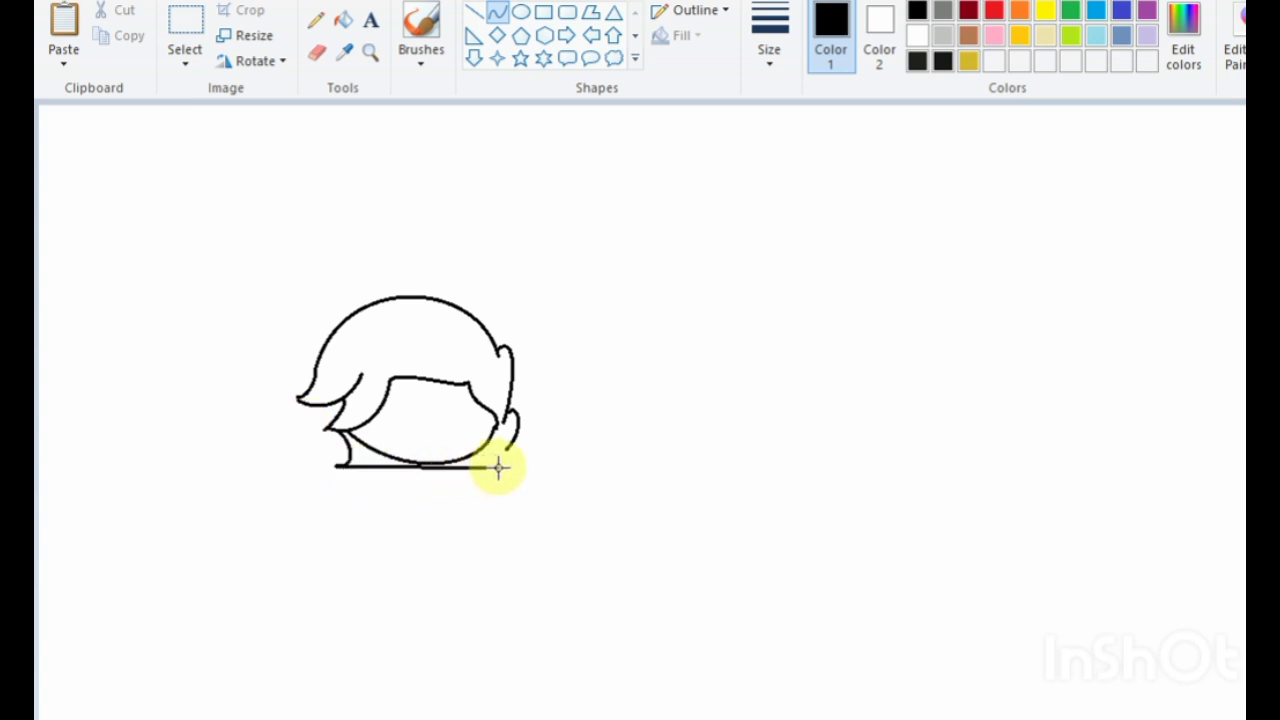
{"action": "left_click_drag", "start_coordinate": [420, 470], "coordinate": [440, 563]}
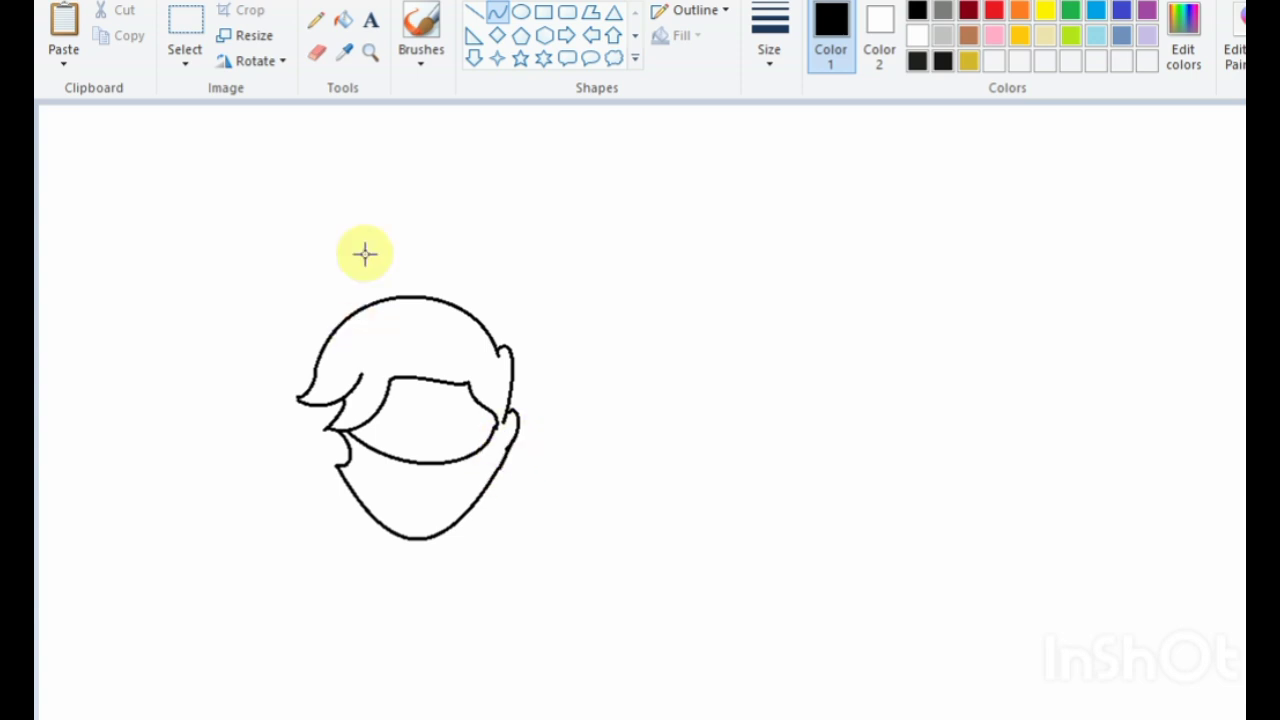
{"action": "left_click", "coordinate": [495, 14]}
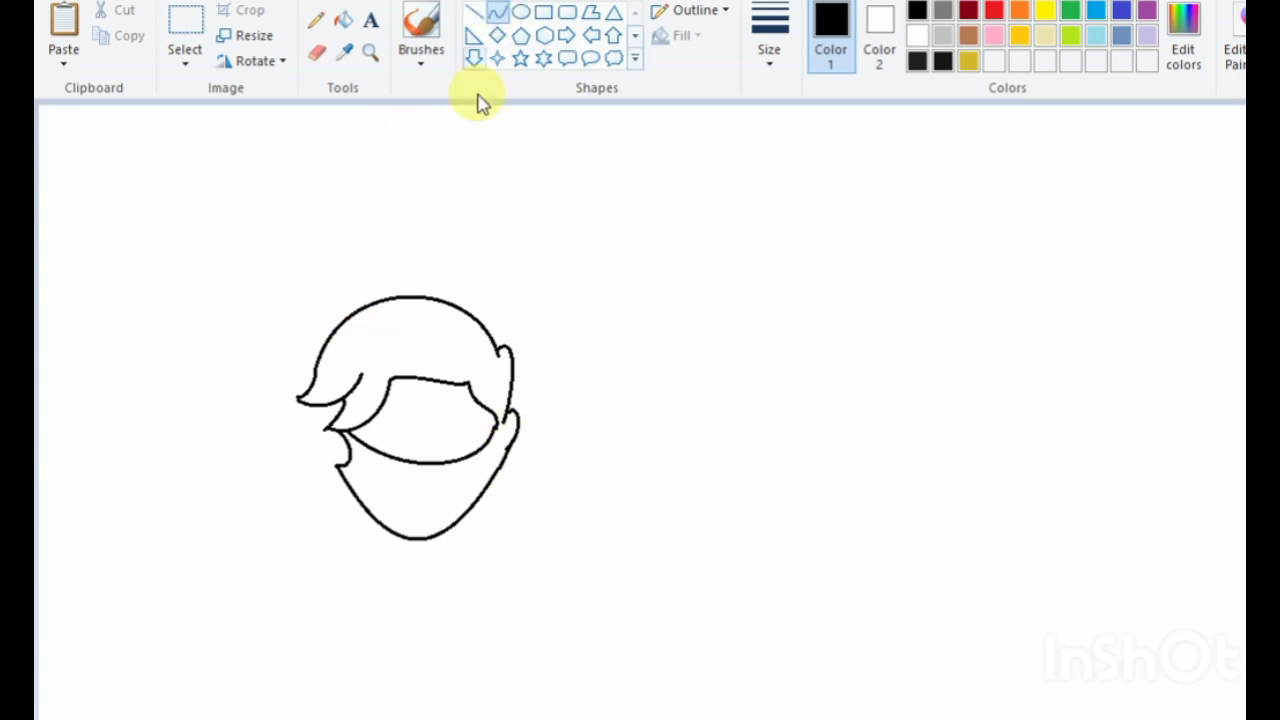
{"action": "left_click_drag", "start_coordinate": [335, 462], "coordinate": [309, 391]}
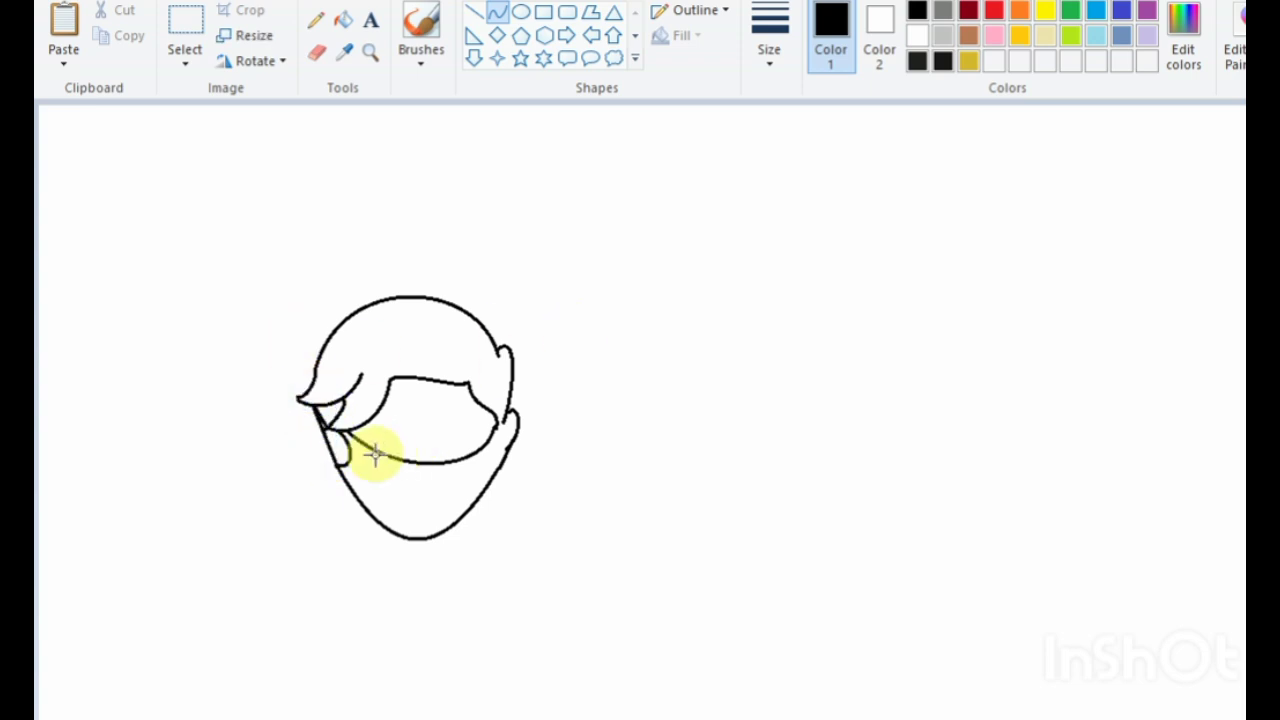
Draw two curved neck lines flaring outward from both sides of the jaw, nudging the left one up and left into place
{"action": "left_click_drag", "start_coordinate": [360, 502], "coordinate": [365, 562]}
{"action": "key", "text": "Up"}
{"action": "key", "text": "Up"}
{"action": "key", "text": "Up"}
{"action": "key", "text": "Up"}
{"action": "key", "text": "Left"}
{"action": "key", "text": "Left"}
{"action": "key", "text": "Left"}
{"action": "key", "text": "Left"}
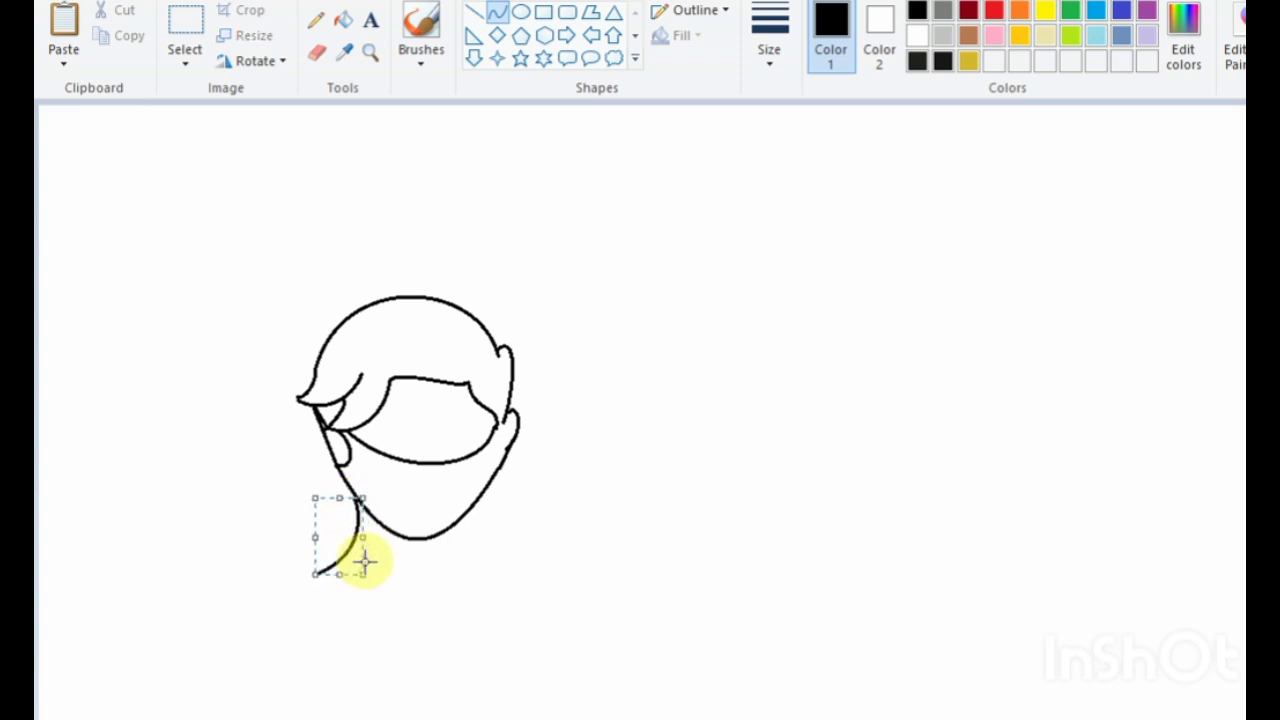
{"action": "left_click", "coordinate": [460, 571]}
{"action": "left_click_drag", "start_coordinate": [479, 489], "coordinate": [514, 587]}
{"action": "left_click_drag", "start_coordinate": [495, 540], "coordinate": [472, 574]}
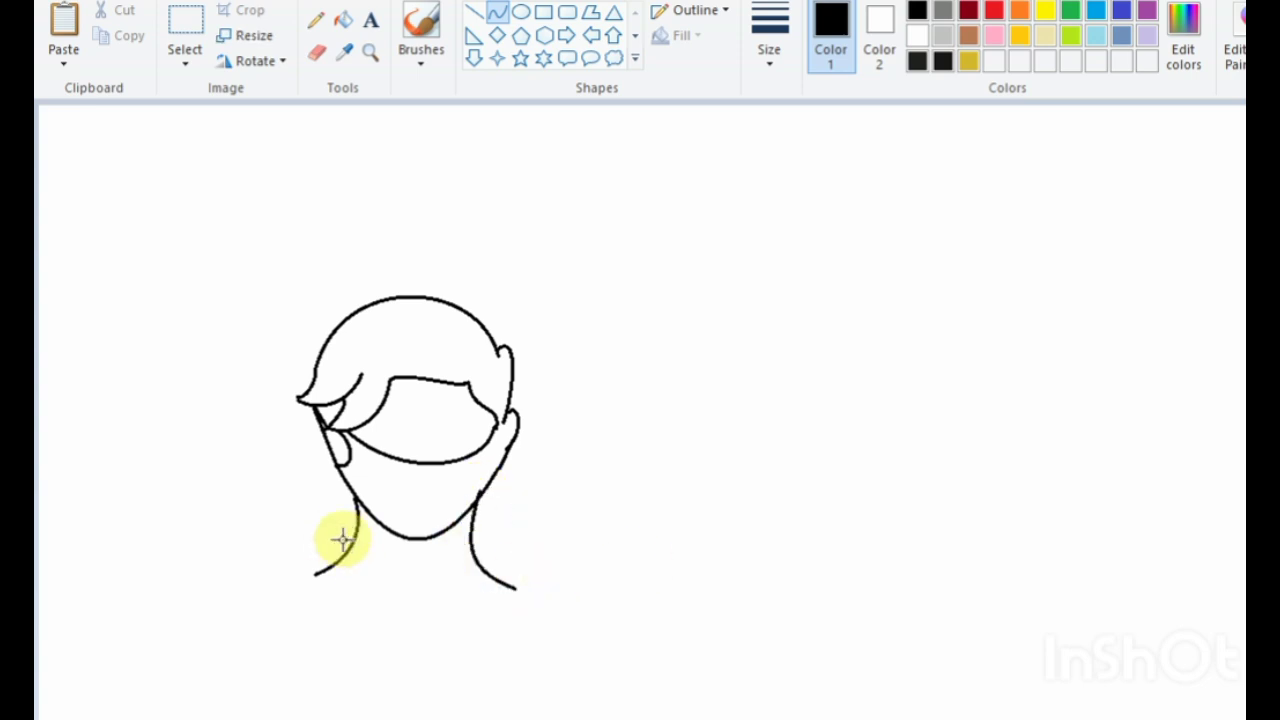
Draw the V-shaped inner collar as two rounded curves running from the neck sides to a shared point below the chin
{"action": "left_click_drag", "start_coordinate": [353, 540], "coordinate": [424, 622]}
{"action": "left_click", "coordinate": [264, 540]}
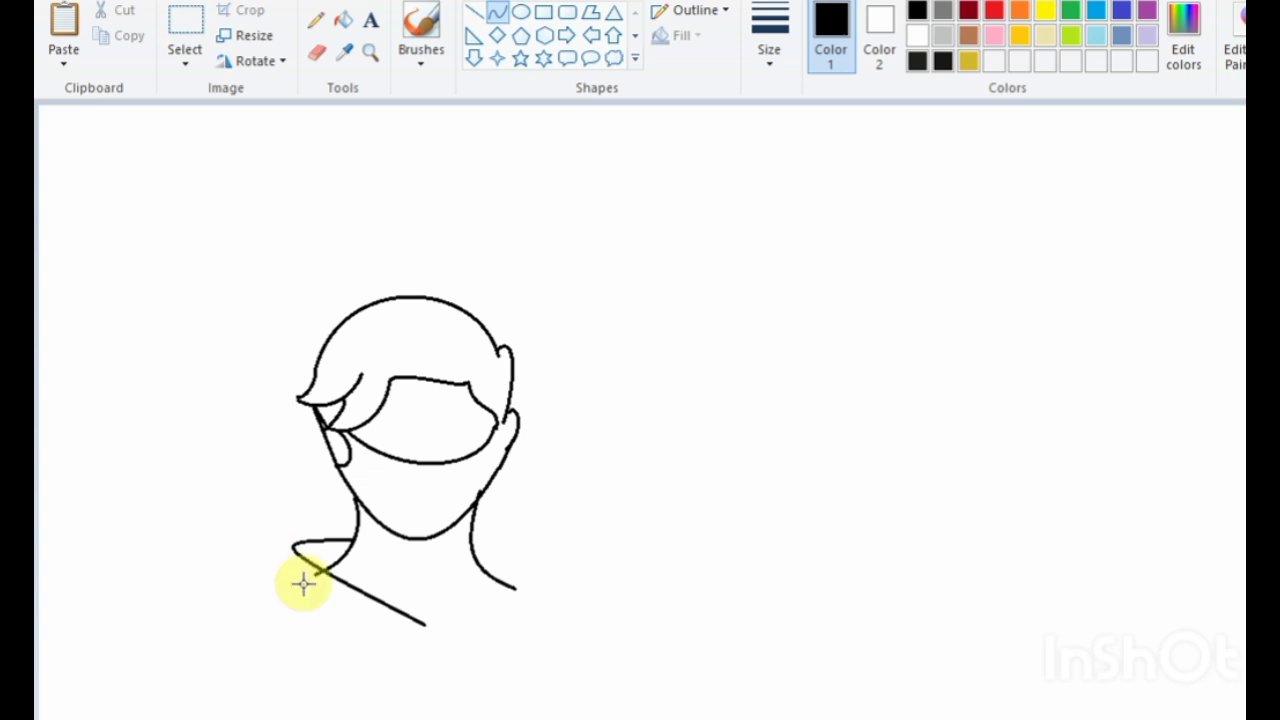
{"action": "left_click", "coordinate": [282, 564]}
{"action": "left_click", "coordinate": [478, 549]}
{"action": "left_click_drag", "start_coordinate": [468, 544], "coordinate": [424, 624]}
{"action": "left_click_drag", "start_coordinate": [524, 511], "coordinate": [551, 580]}
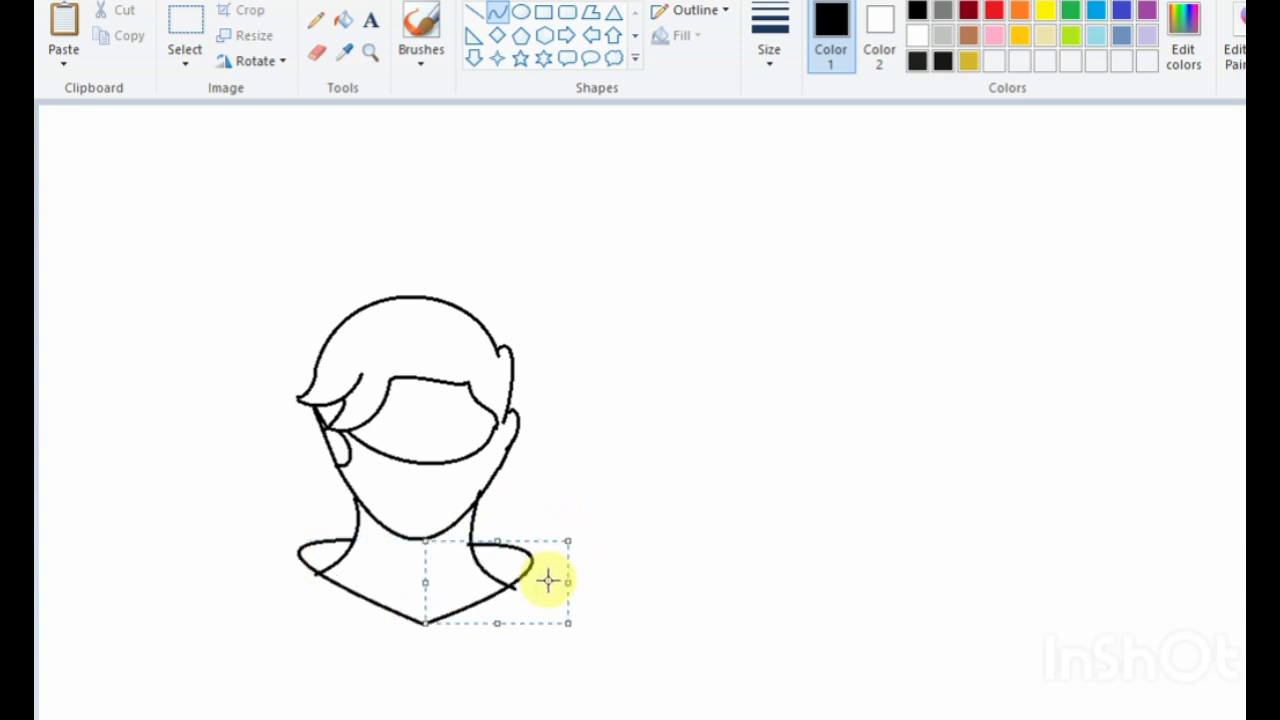
{"action": "left_click", "coordinate": [724, 542]}
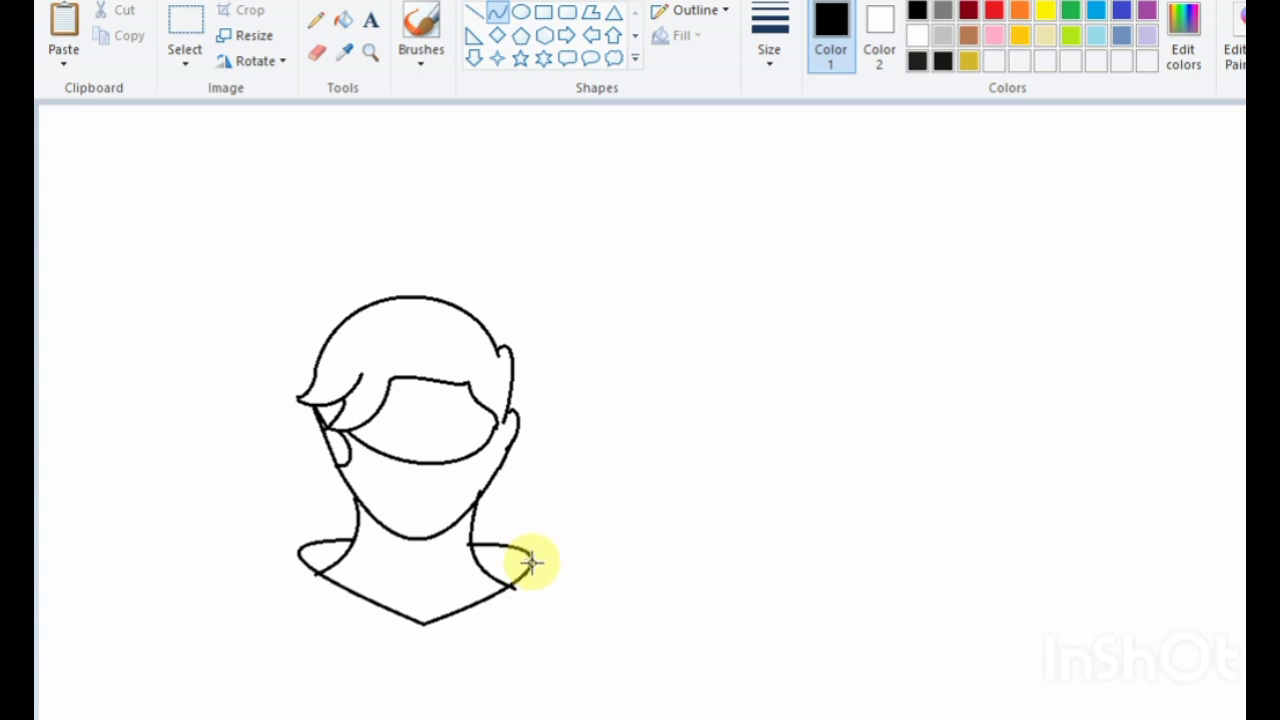
Draw the outer collar curve on the right side of the neck and a rounded shoulder line descending from it
{"action": "mouse_move", "coordinate": [556, 566]}
{"action": "left_mouse_down"}
{"action": "mouse_move", "coordinate": [534, 603]}
{"action": "mouse_move", "coordinate": [432, 626]}
{"action": "left_mouse_up"}
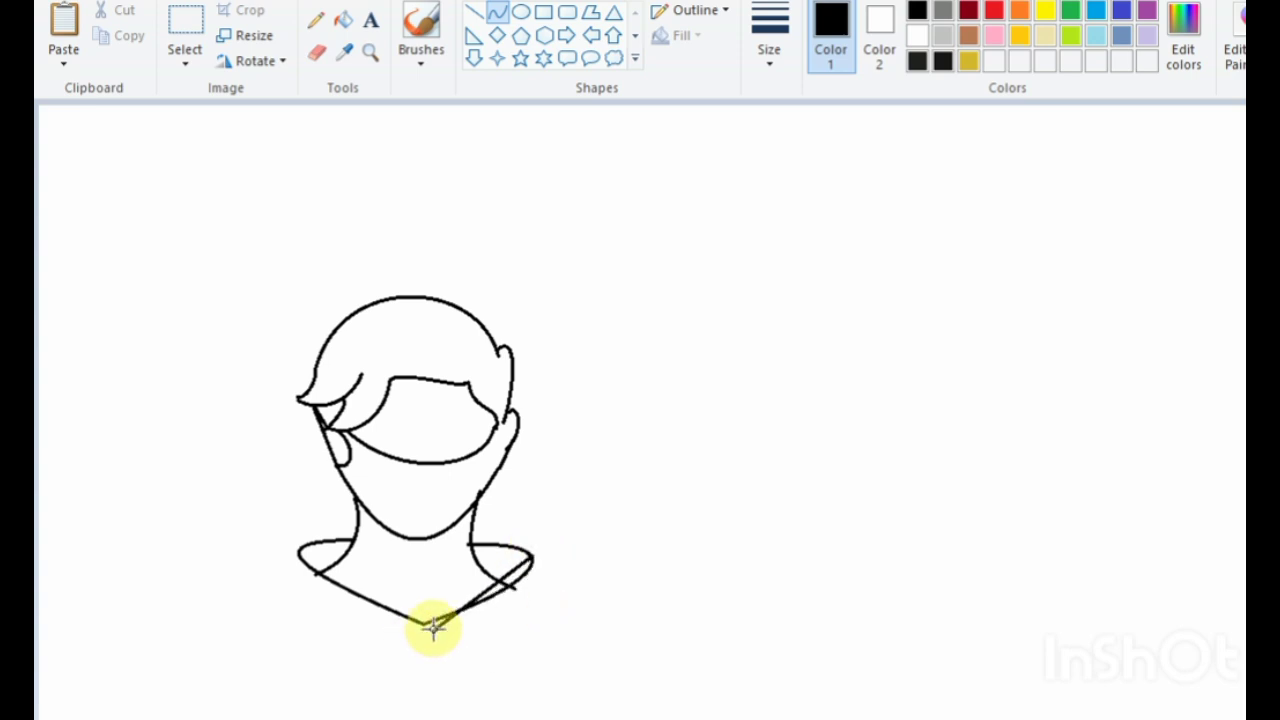
{"action": "left_click_drag", "start_coordinate": [540, 606], "coordinate": [583, 620]}
{"action": "left_click", "coordinate": [586, 571]}
{"action": "left_click", "coordinate": [565, 584]}
{"action": "left_click", "coordinate": [582, 600]}
{"action": "left_click", "coordinate": [672, 582]}
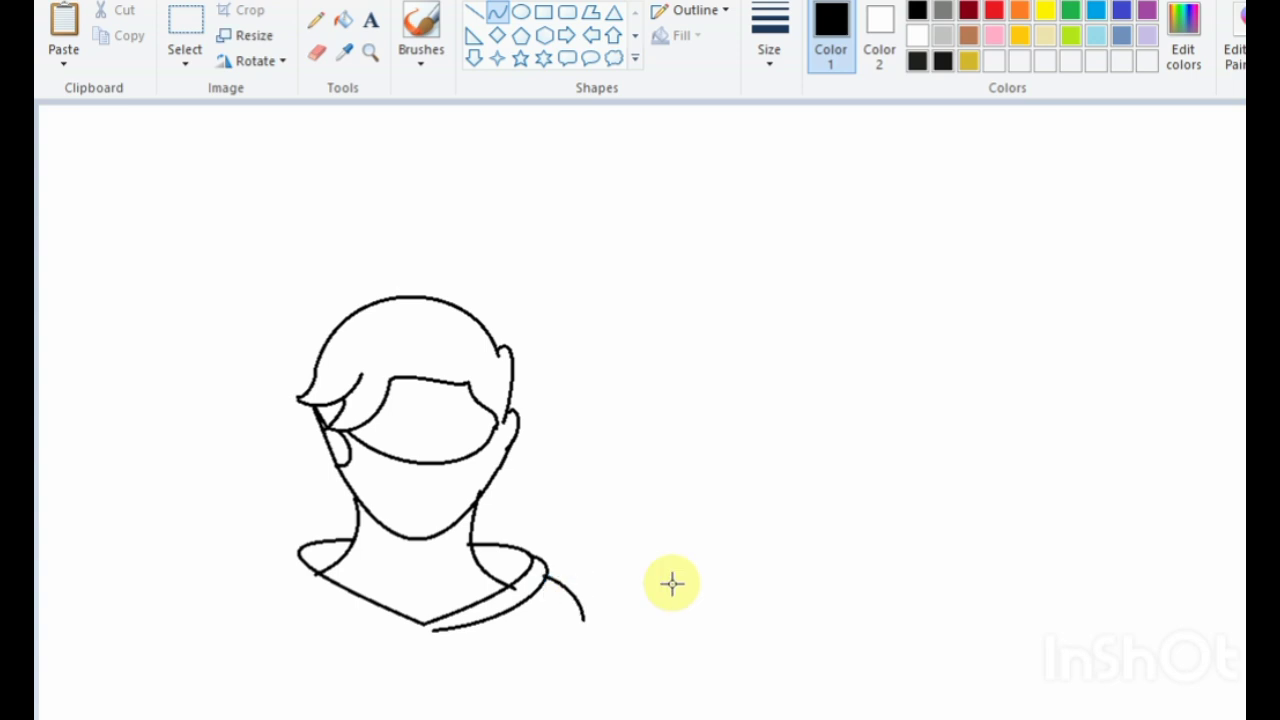
Draw the short outer collar curve on the left side of the neck and the left shoulder line sloping outward from it
{"action": "left_click_drag", "start_coordinate": [300, 549], "coordinate": [328, 604]}
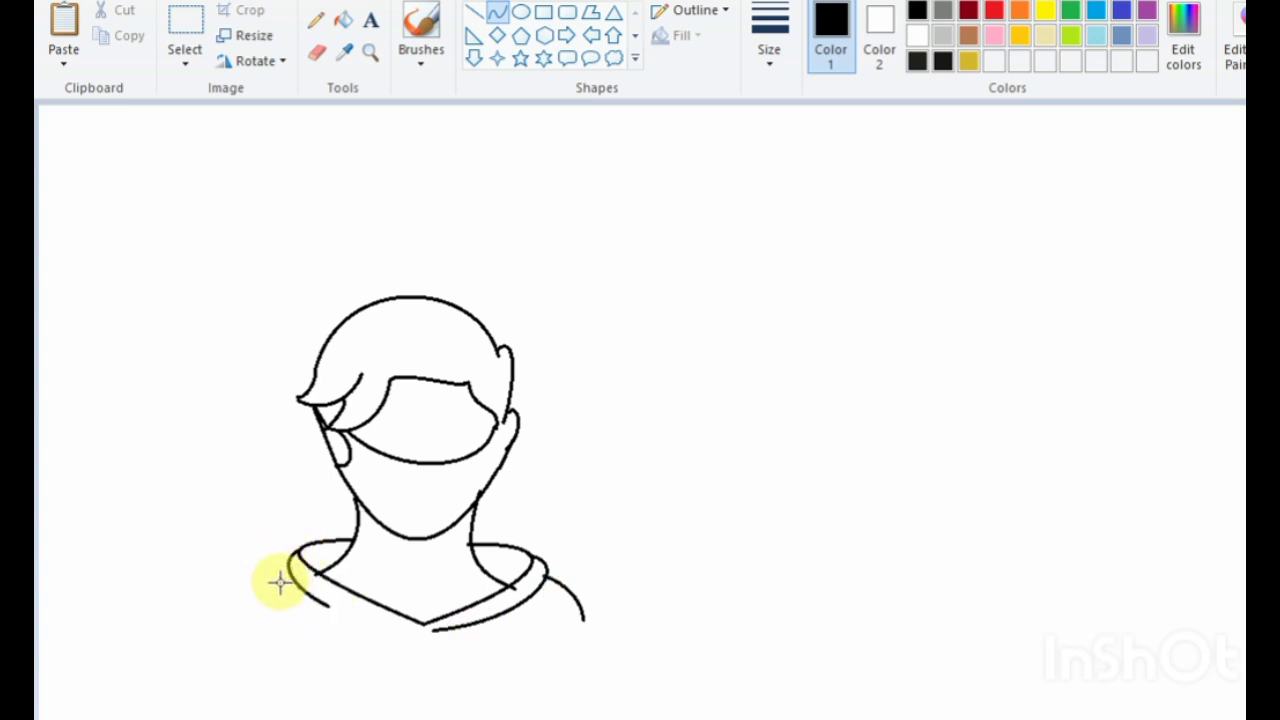
{"action": "mouse_move", "coordinate": [288, 566]}
{"action": "left_mouse_down"}
{"action": "mouse_move", "coordinate": [263, 604]}
{"action": "mouse_move", "coordinate": [179, 639]}
{"action": "left_mouse_up"}
{"action": "double_click", "coordinate": [239, 602]}
{"action": "left_click", "coordinate": [191, 629]}
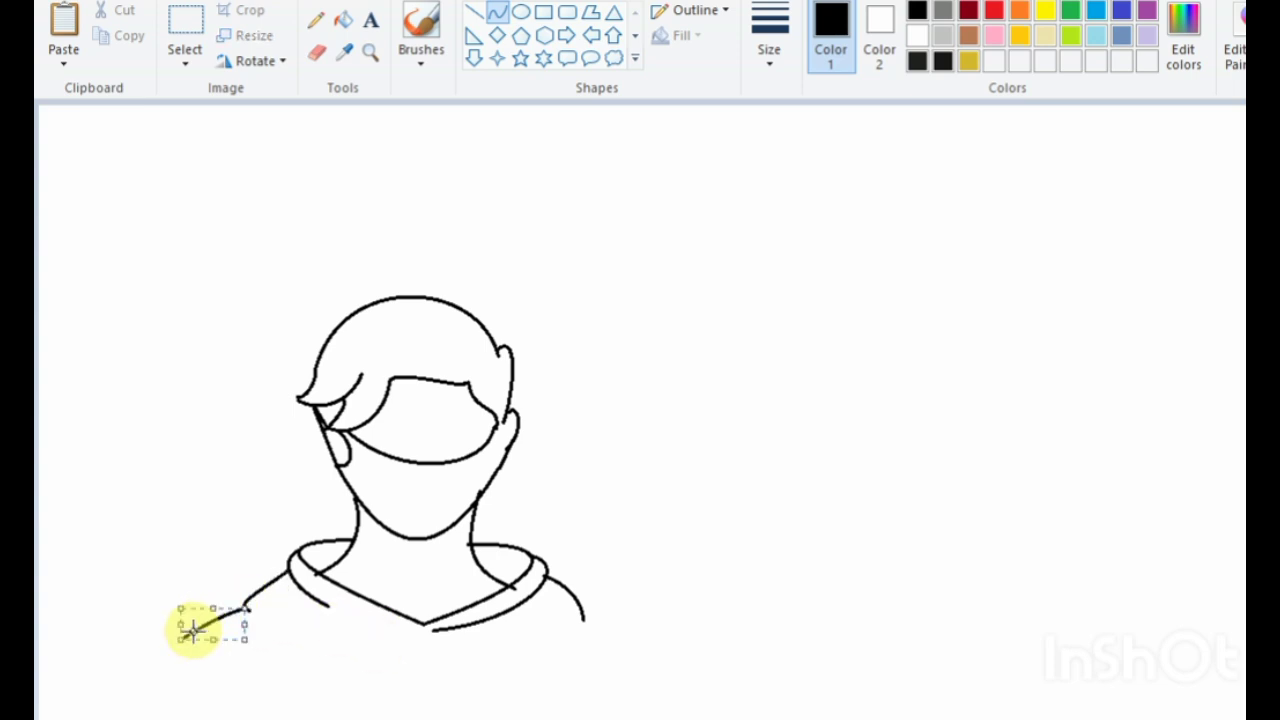
{"action": "left_click", "coordinate": [523, 631]}
{"action": "left_click_drag", "start_coordinate": [527, 641], "coordinate": [543, 635]}
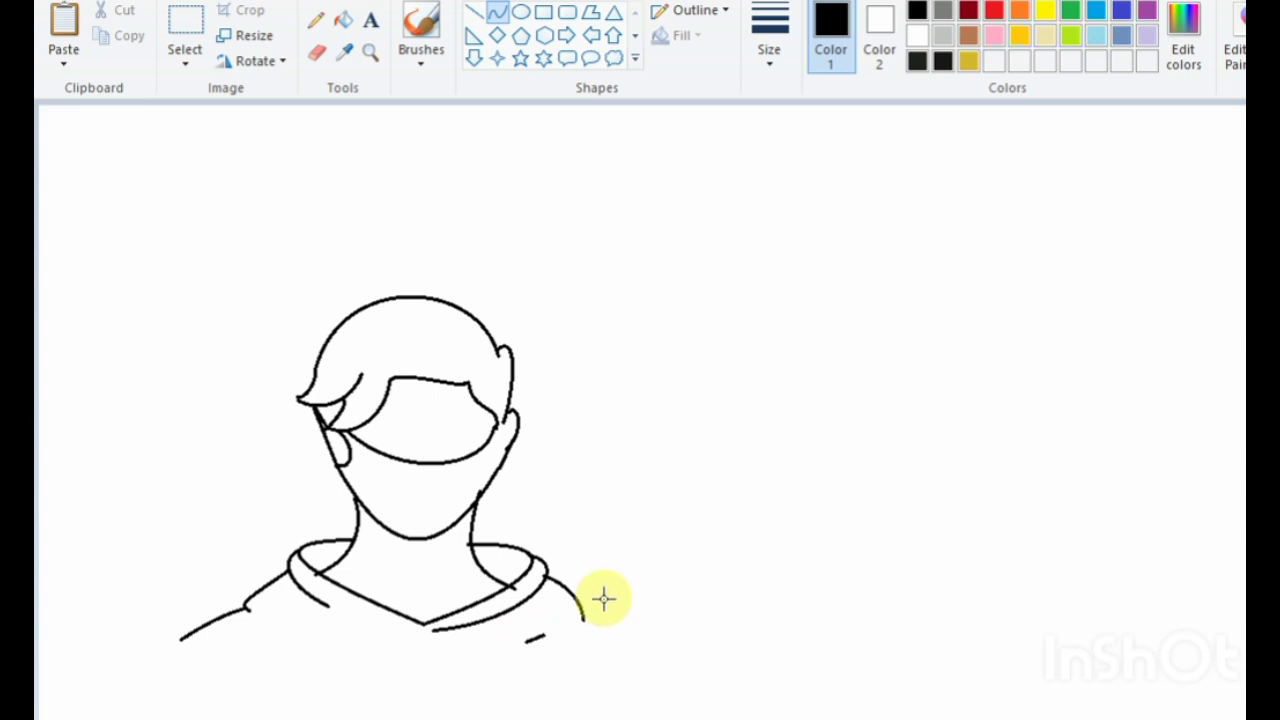
{"action": "left_click_drag", "start_coordinate": [605, 598], "coordinate": [707, 620]}
{"action": "left_click_drag", "start_coordinate": [560, 613], "coordinate": [575, 596]}
{"action": "key", "text": "ctrl+z"}
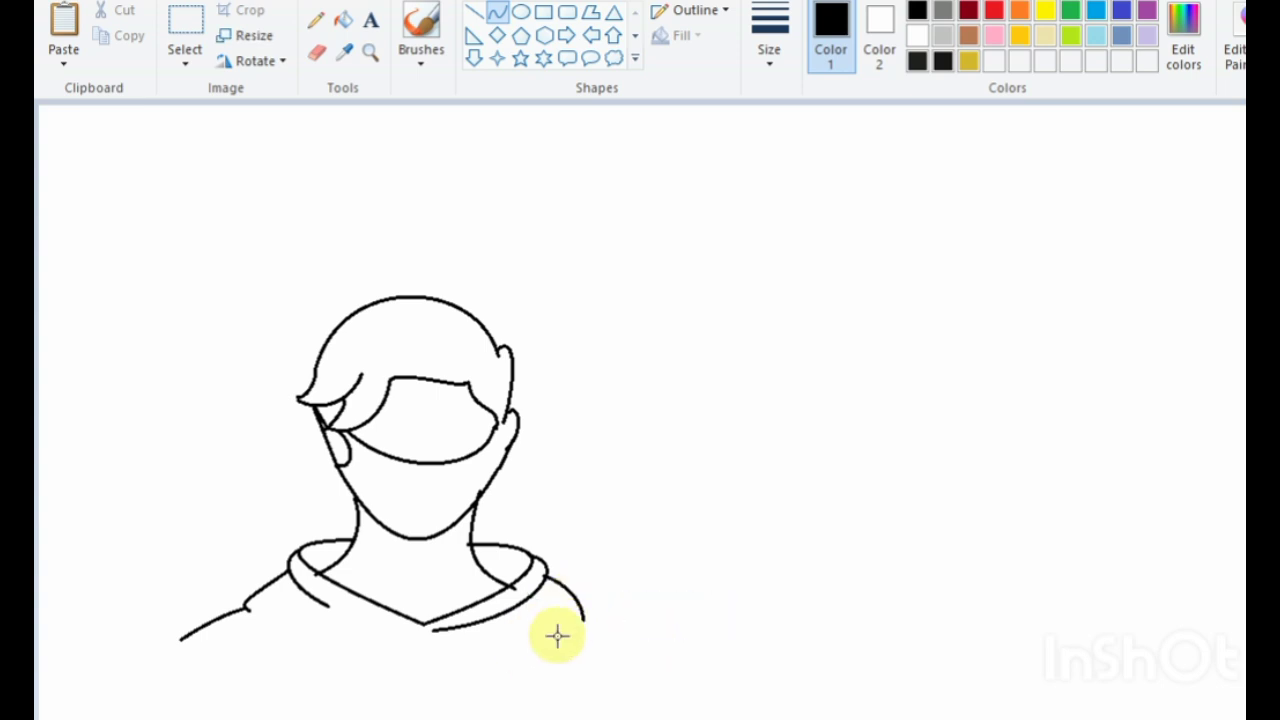
Draw an arched clothing line passing the end of the right shoulder curve and extending outward
{"action": "left_click_drag", "start_coordinate": [524, 648], "coordinate": [637, 627]}
{"action": "left_click_drag", "start_coordinate": [586, 624], "coordinate": [570, 613]}
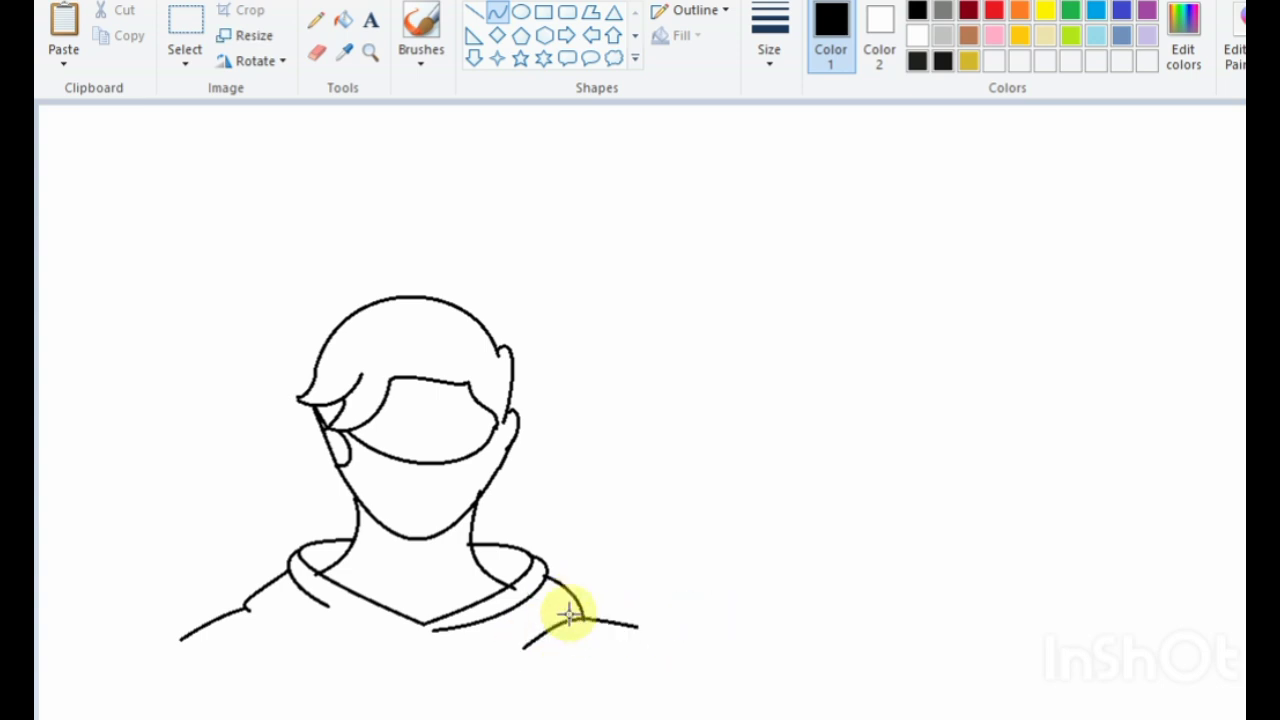
{"action": "left_click", "coordinate": [602, 620]}
{"action": "left_click", "coordinate": [686, 624]}
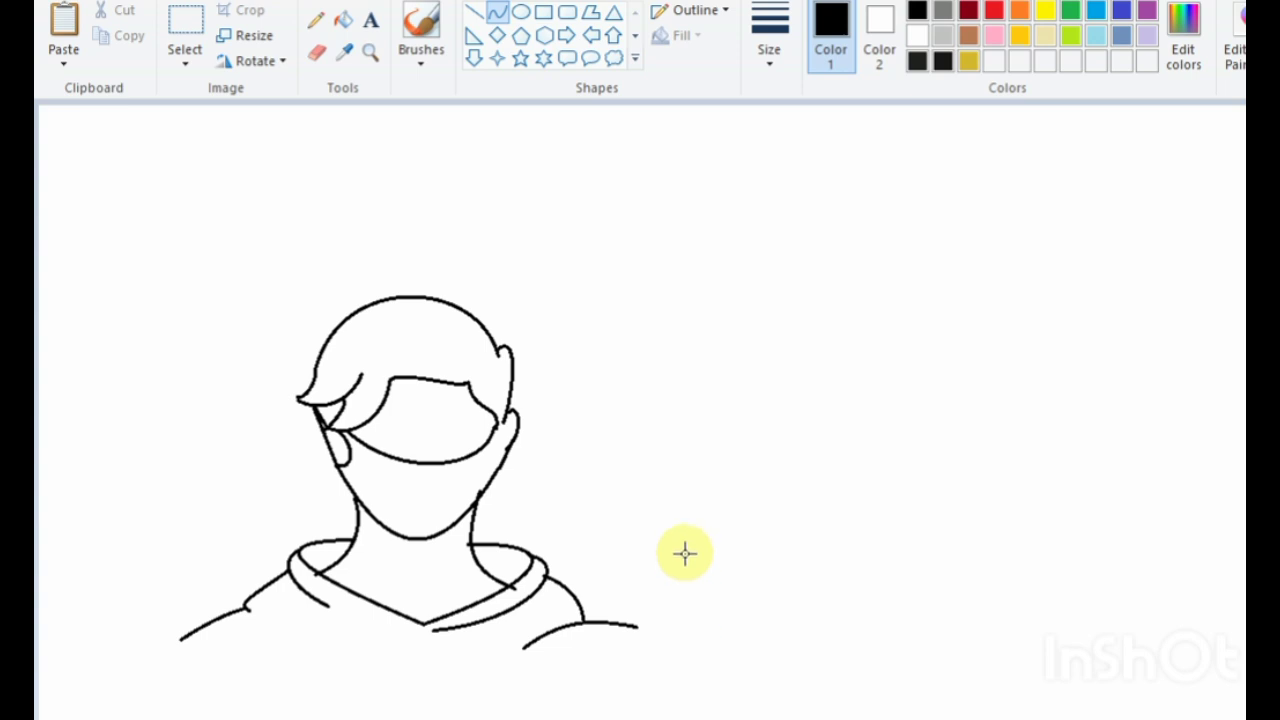
Draw a short arched eyebrow on the right side of the face and apply a thicker line size to it
{"action": "left_click_drag", "start_coordinate": [447, 414], "coordinate": [486, 413]}
{"action": "left_click_drag", "start_coordinate": [466, 413], "coordinate": [466, 409]}
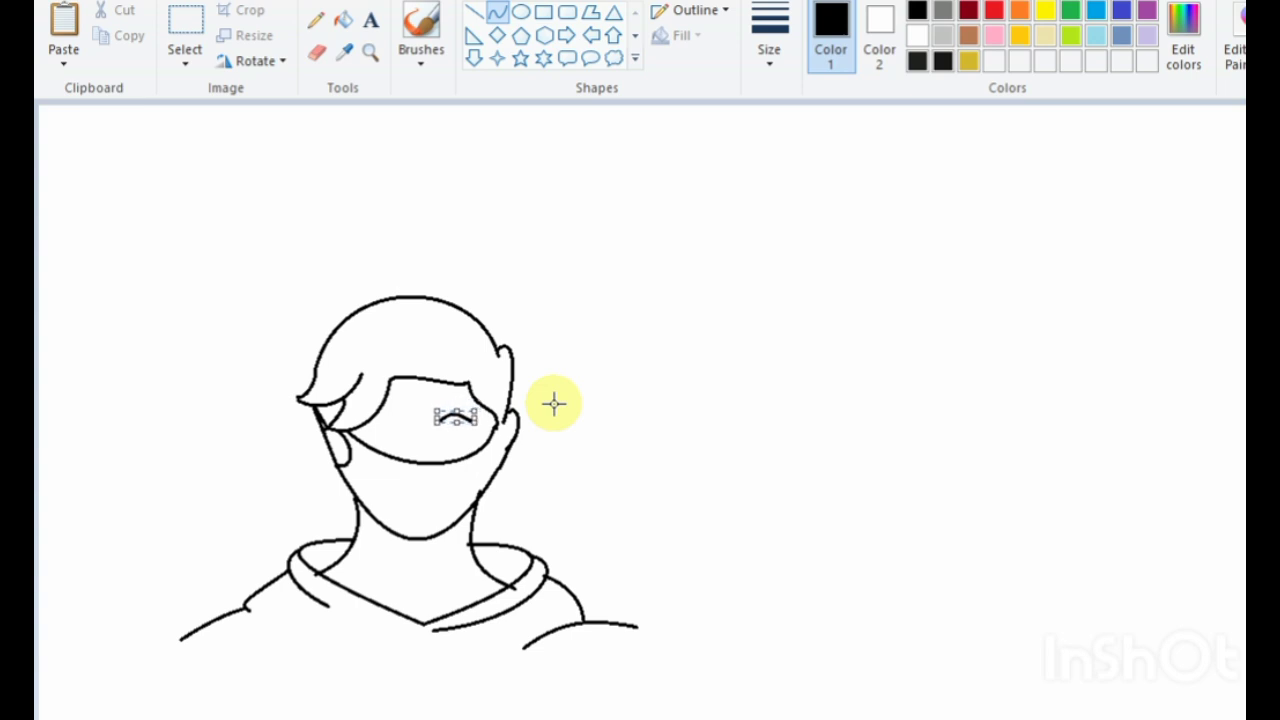
{"action": "left_click", "coordinate": [768, 43]}
{"action": "left_click", "coordinate": [731, 200]}
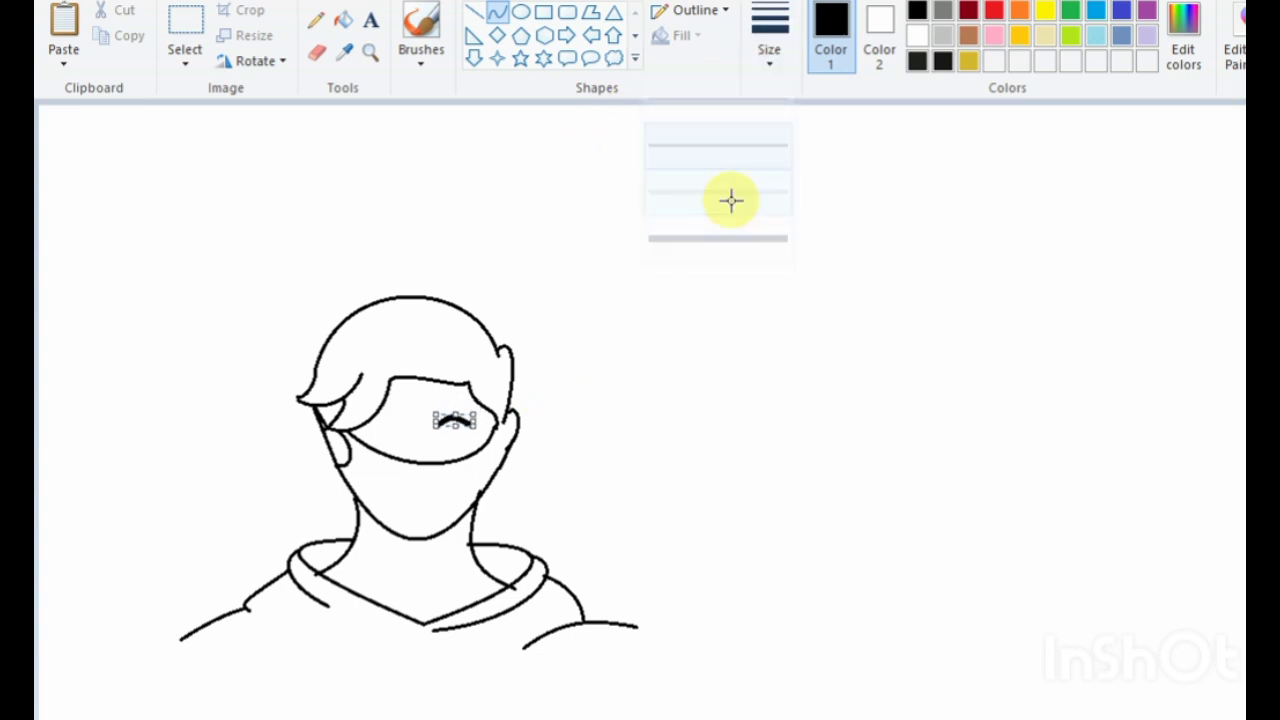
Taper the outer end of the right eyebrow by overlaying a white curve along its edge
{"action": "left_click", "coordinate": [918, 36]}
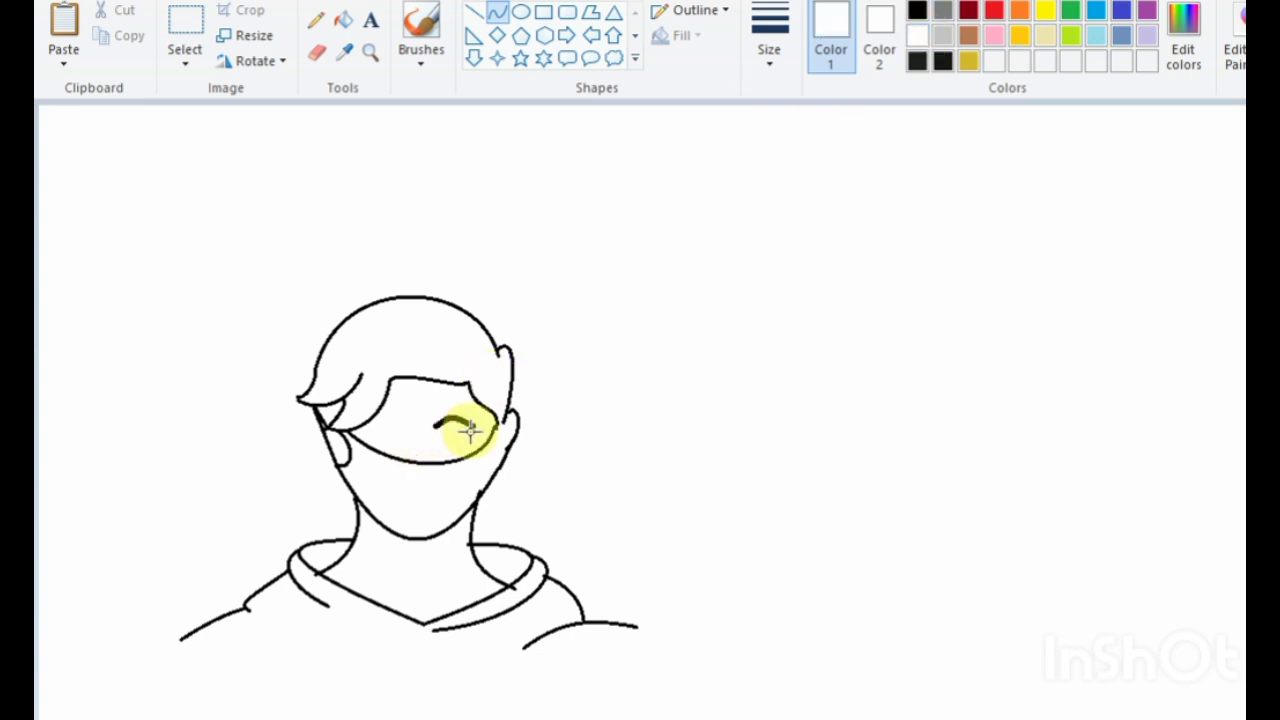
{"action": "left_click_drag", "start_coordinate": [444, 420], "coordinate": [481, 429]}
{"action": "left_click", "coordinate": [509, 366]}
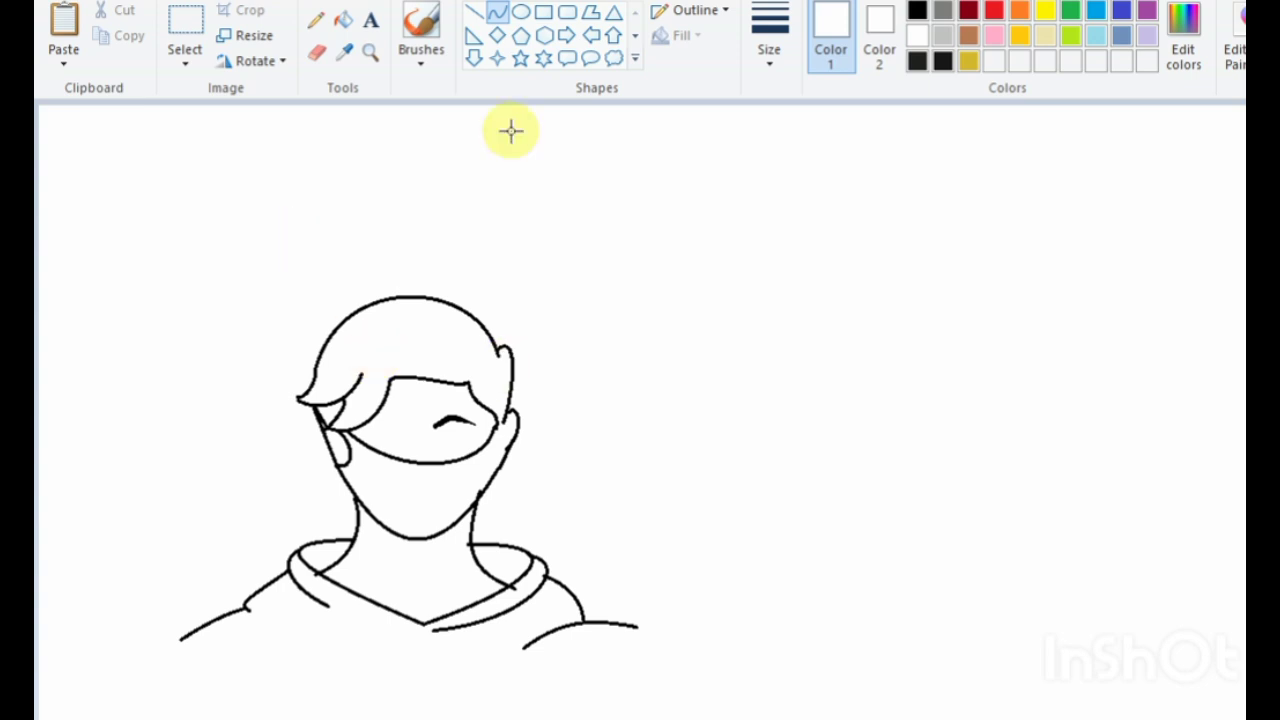
Draw a short black arched eyebrow on the left side of the face, starting at the edge of the fringe
{"action": "left_click", "coordinate": [918, 11]}
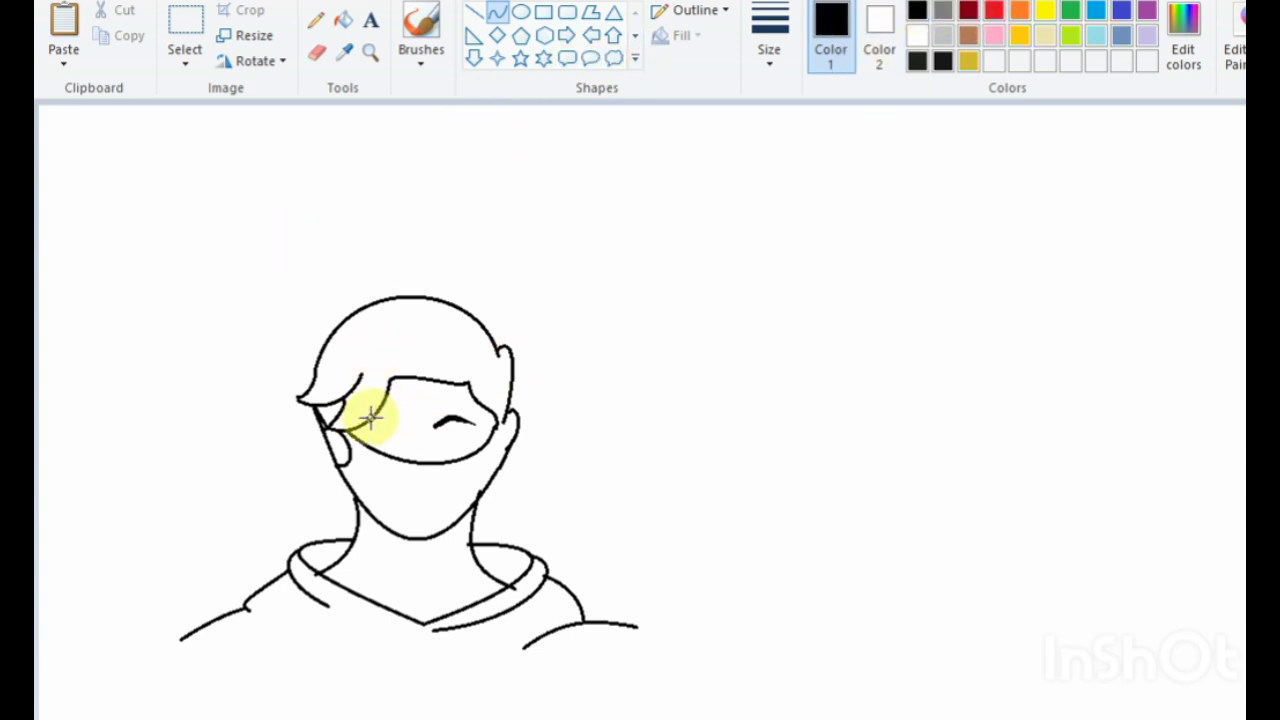
{"action": "mouse_move", "coordinate": [370, 417]}
{"action": "left_mouse_down"}
{"action": "mouse_move", "coordinate": [395, 418]}
{"action": "mouse_move", "coordinate": [406, 377]}
{"action": "left_mouse_up"}
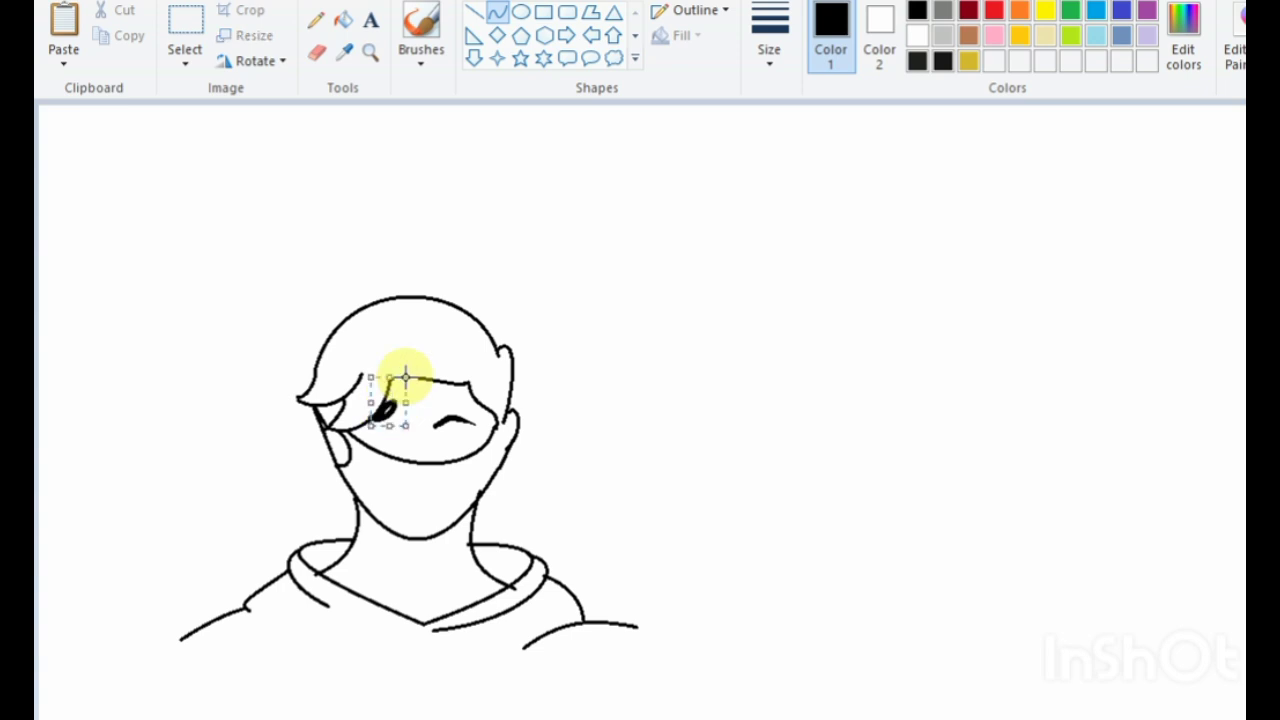
{"action": "key", "text": "ctrl+z"}
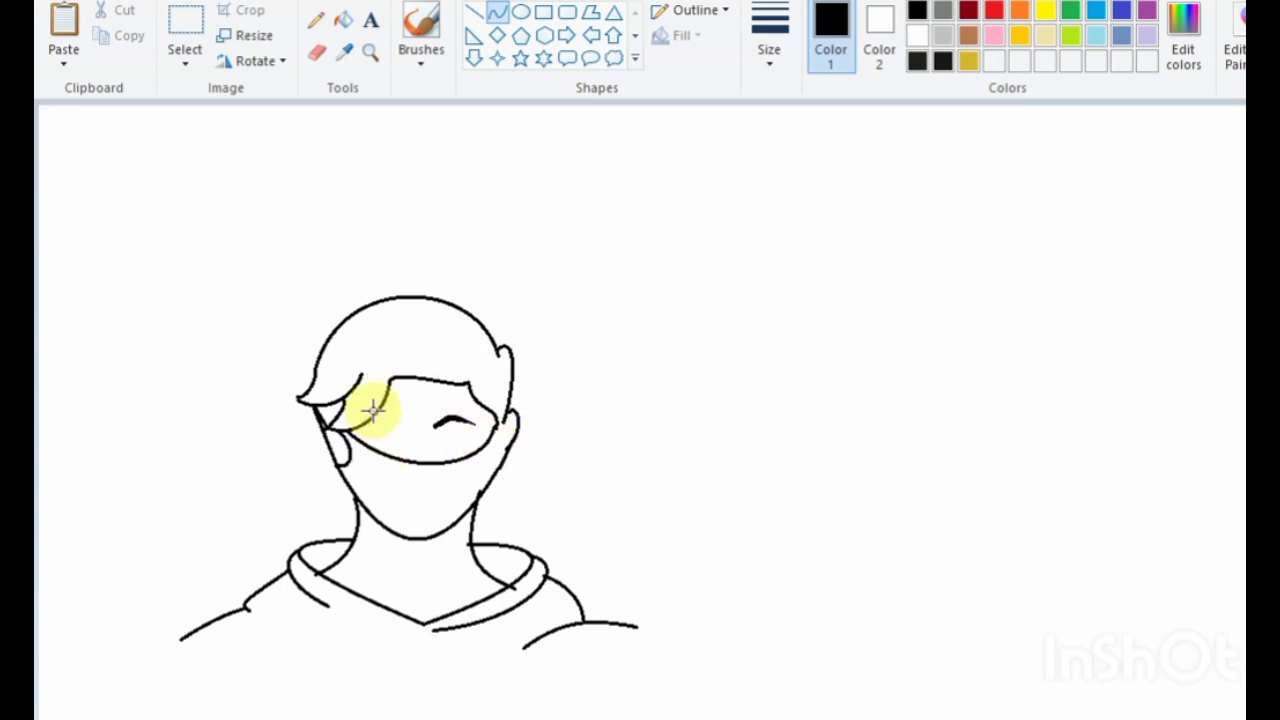
{"action": "left_click_drag", "start_coordinate": [374, 415], "coordinate": [390, 406]}
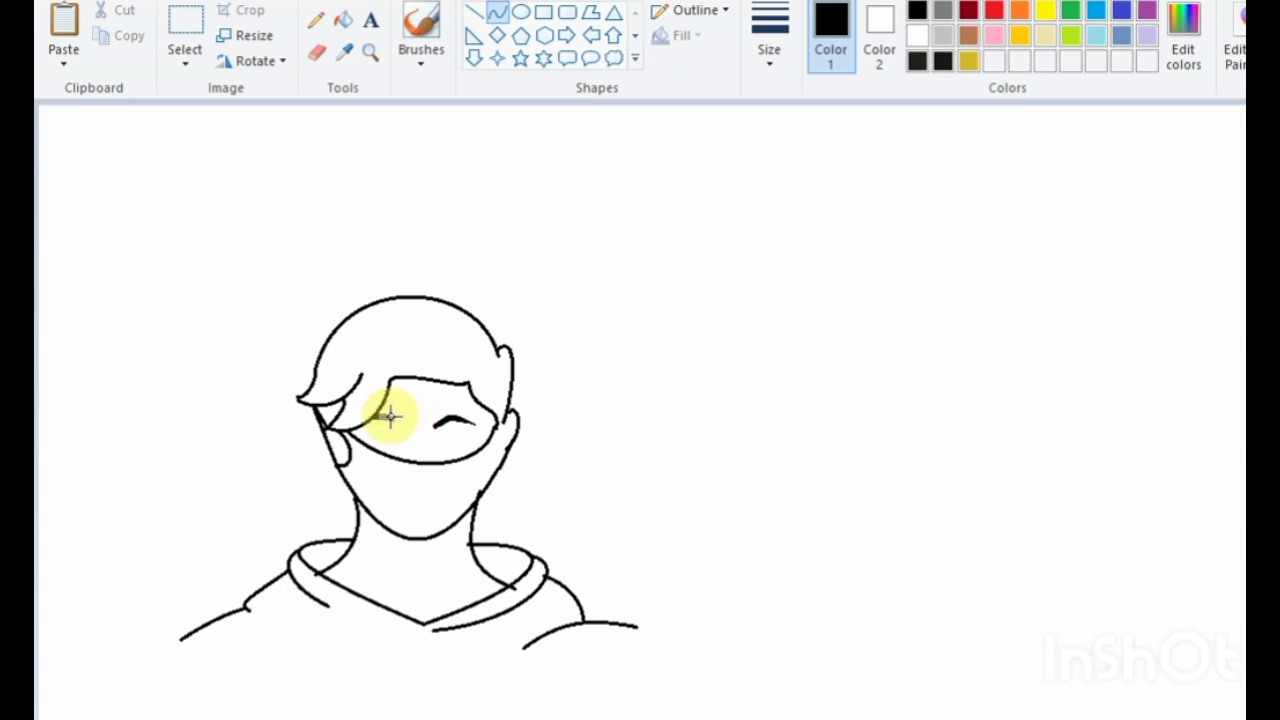
{"action": "left_click", "coordinate": [390, 415]}
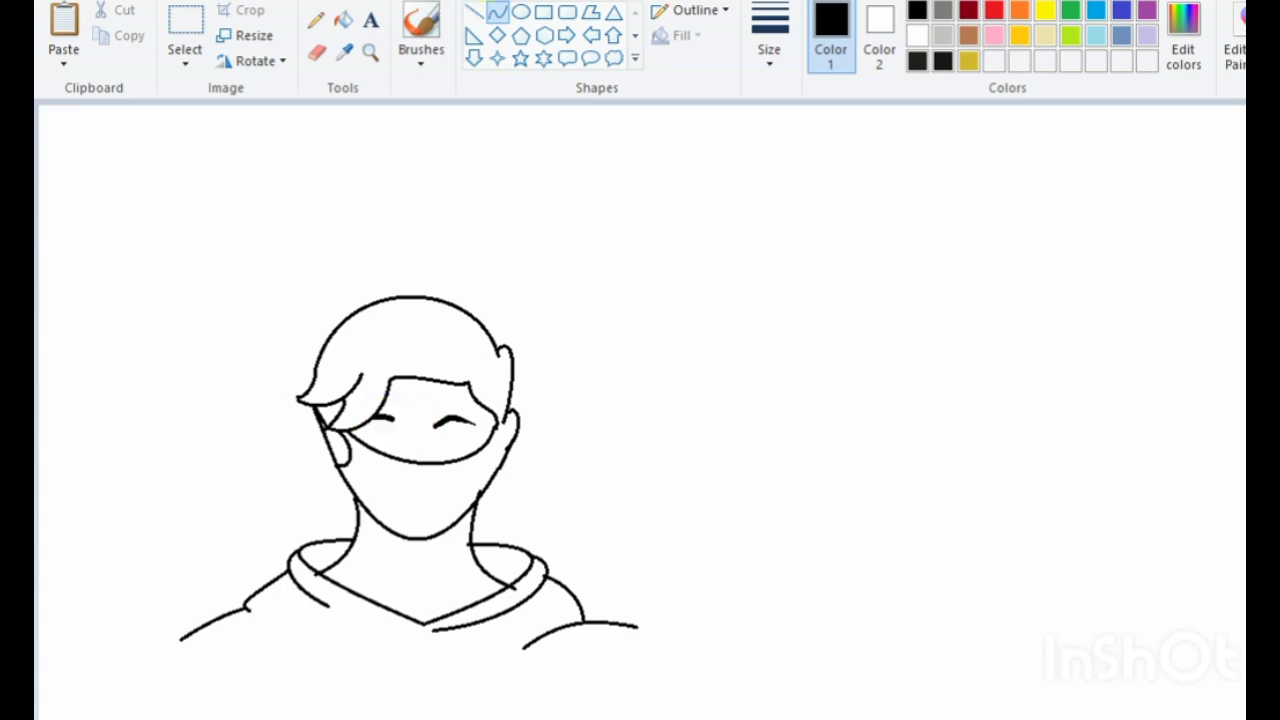
Outline the right eye beneath its eyebrow with an upper and a lower black curve meeting in an almond shape
{"action": "left_click", "coordinate": [498, 13]}
{"action": "mouse_move", "coordinate": [443, 436]}
{"action": "left_mouse_down"}
{"action": "mouse_move", "coordinate": [469, 436]}
{"action": "mouse_move", "coordinate": [460, 428]}
{"action": "left_mouse_up"}
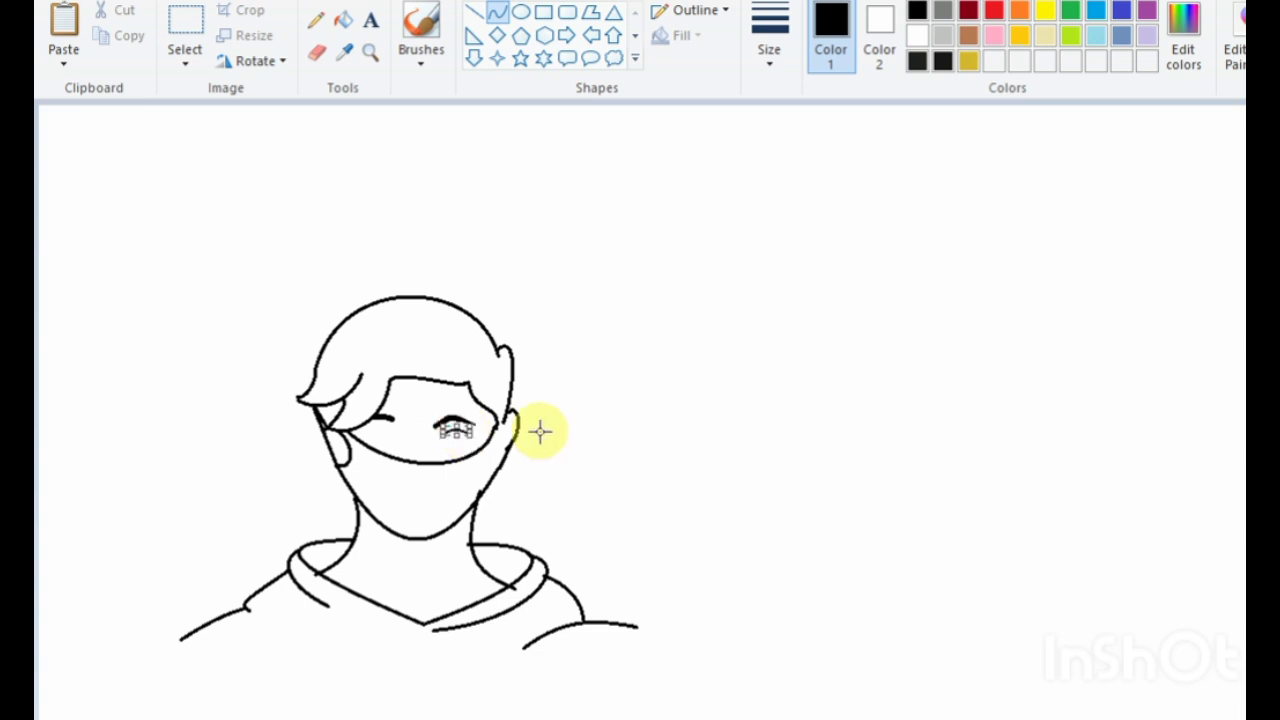
{"action": "mouse_move", "coordinate": [440, 432]}
{"action": "left_mouse_down"}
{"action": "mouse_move", "coordinate": [472, 432]}
{"action": "mouse_move", "coordinate": [455, 438]}
{"action": "left_mouse_up"}
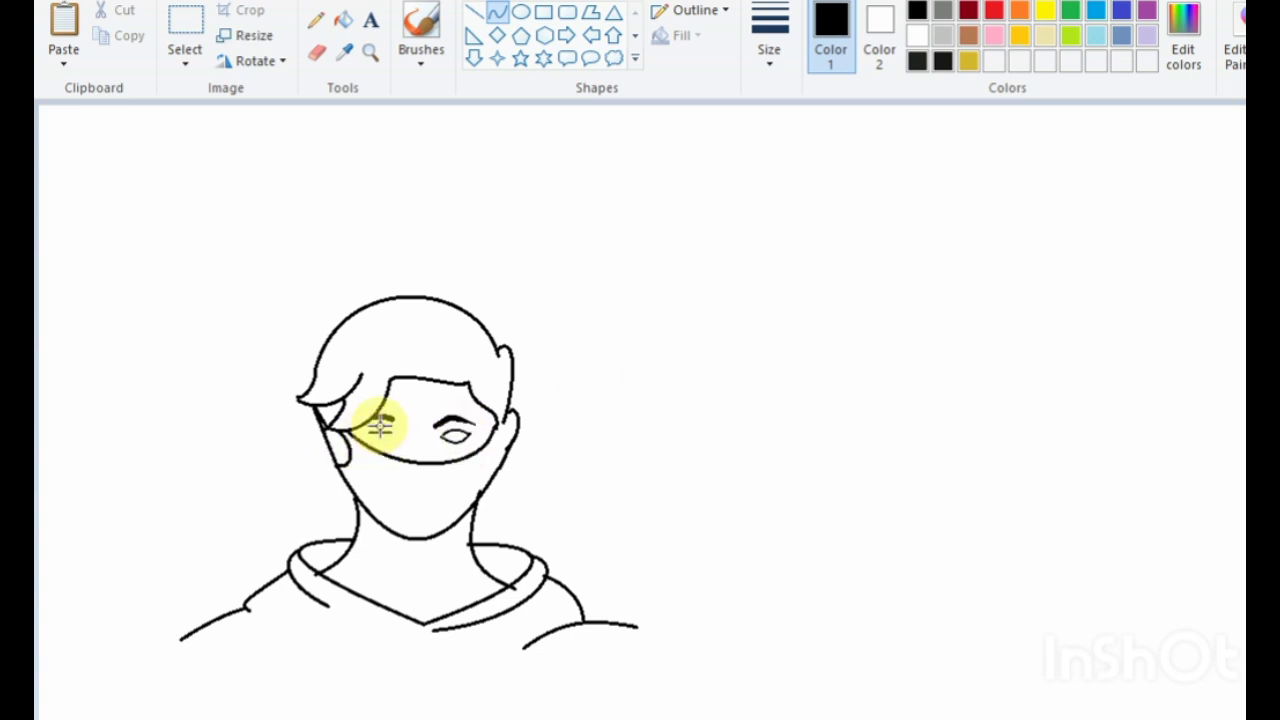
Outline the left eye beneath its eyebrow with an upper and a lower curve, matching the right eye's almond shape
{"action": "left_click_drag", "start_coordinate": [376, 426], "coordinate": [383, 428]}
{"action": "left_click", "coordinate": [482, 440]}
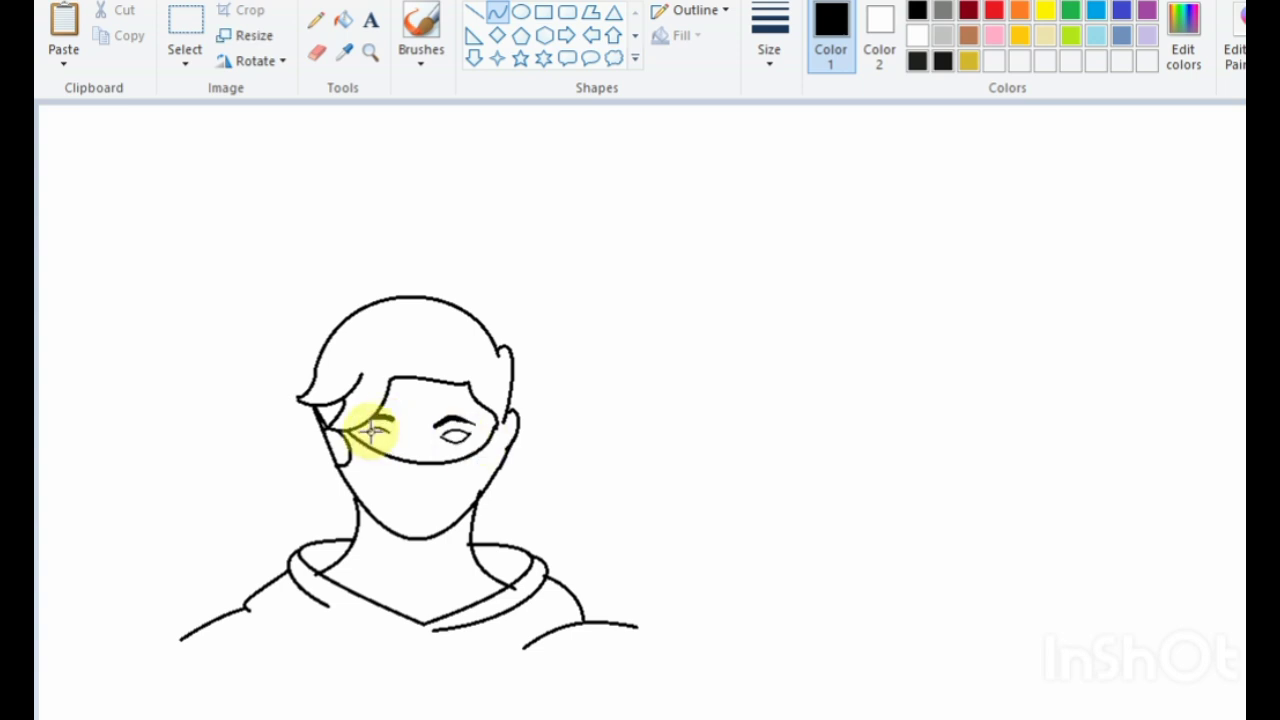
{"action": "left_click_drag", "start_coordinate": [365, 431], "coordinate": [385, 431]}
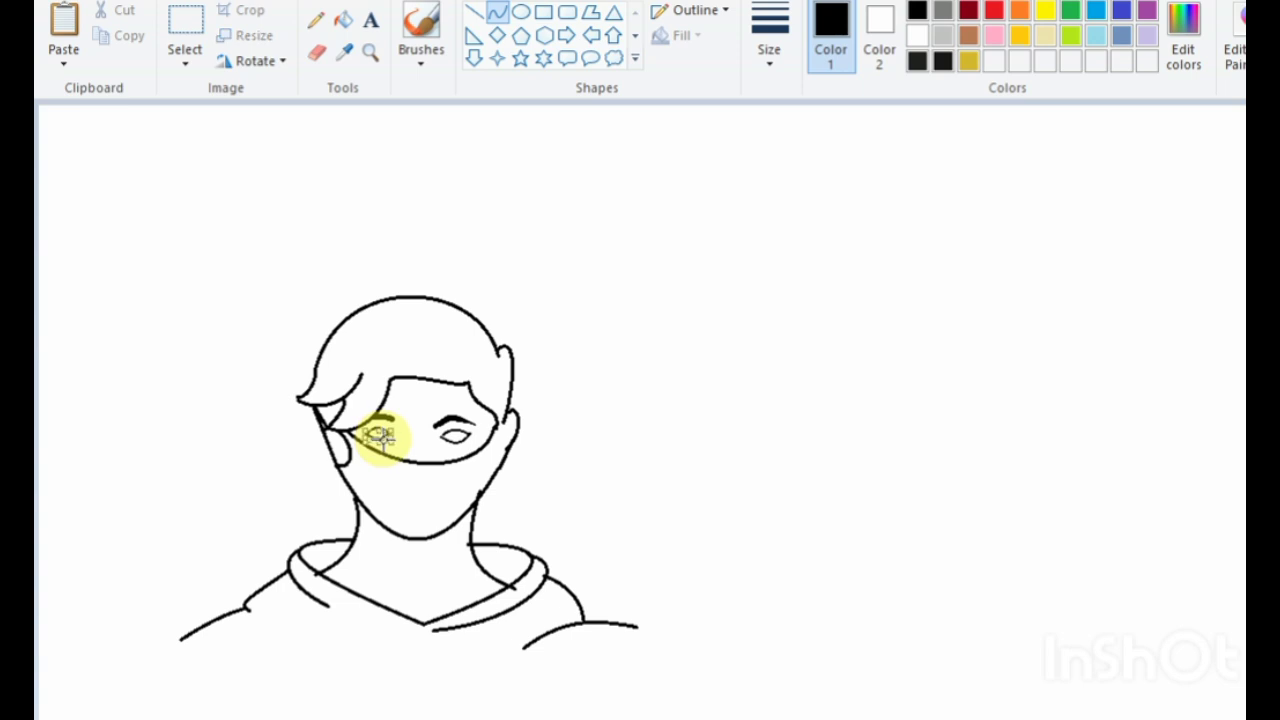
{"action": "left_click", "coordinate": [364, 430]}
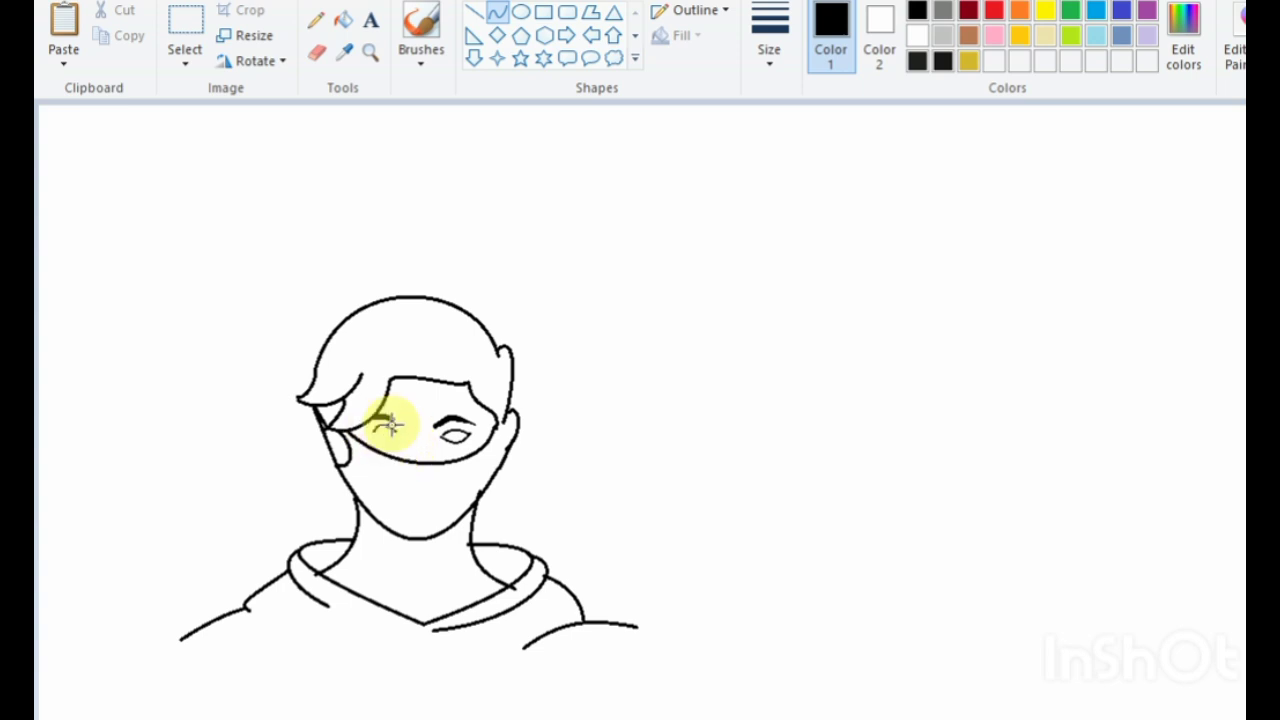
{"action": "left_click_drag", "start_coordinate": [389, 424], "coordinate": [373, 430]}
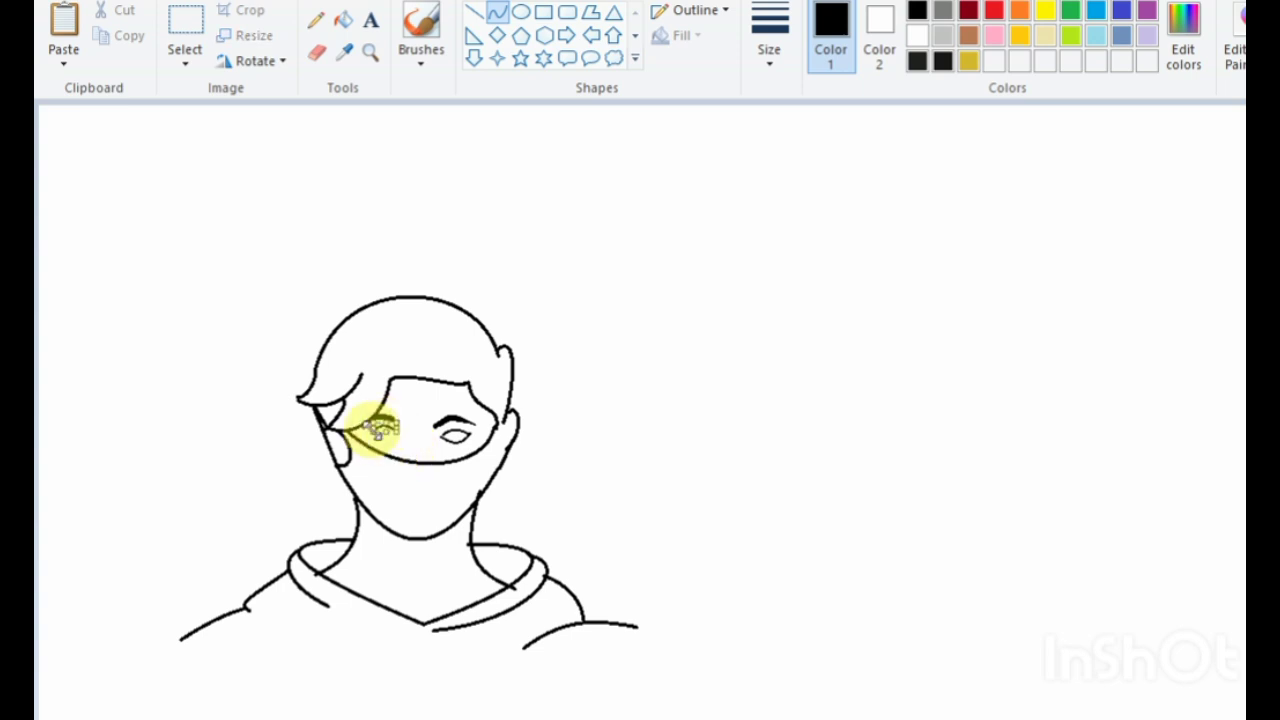
{"action": "left_click", "coordinate": [458, 426]}
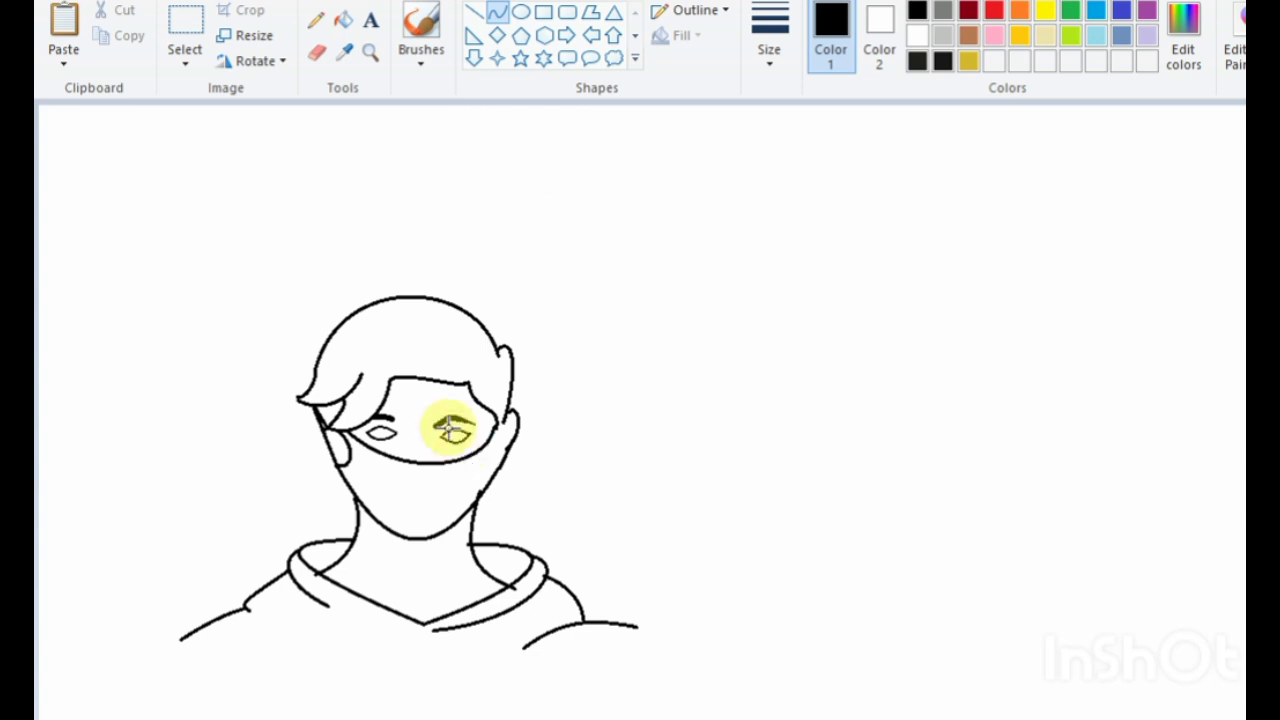
Draw a curve closing the inner edge of the right ear, from the hair down towards the jaw
{"action": "left_click", "coordinate": [475, 13]}
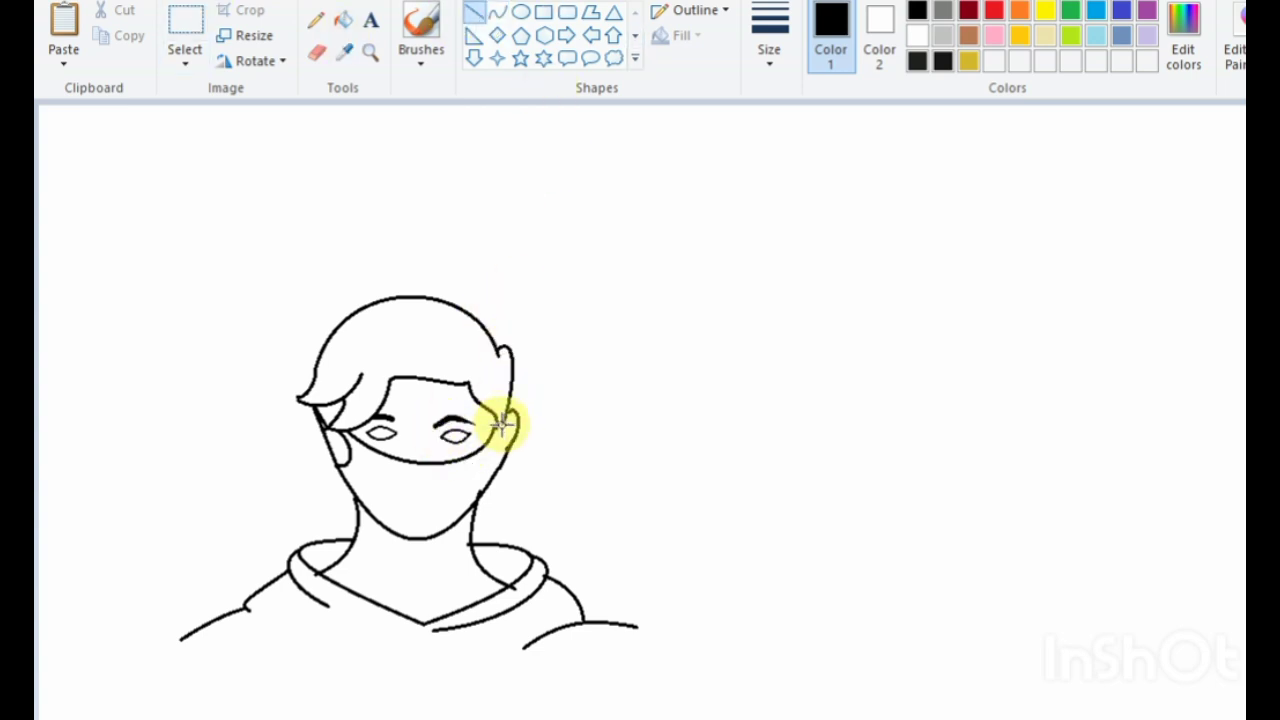
{"action": "left_click_drag", "start_coordinate": [502, 425], "coordinate": [508, 447]}
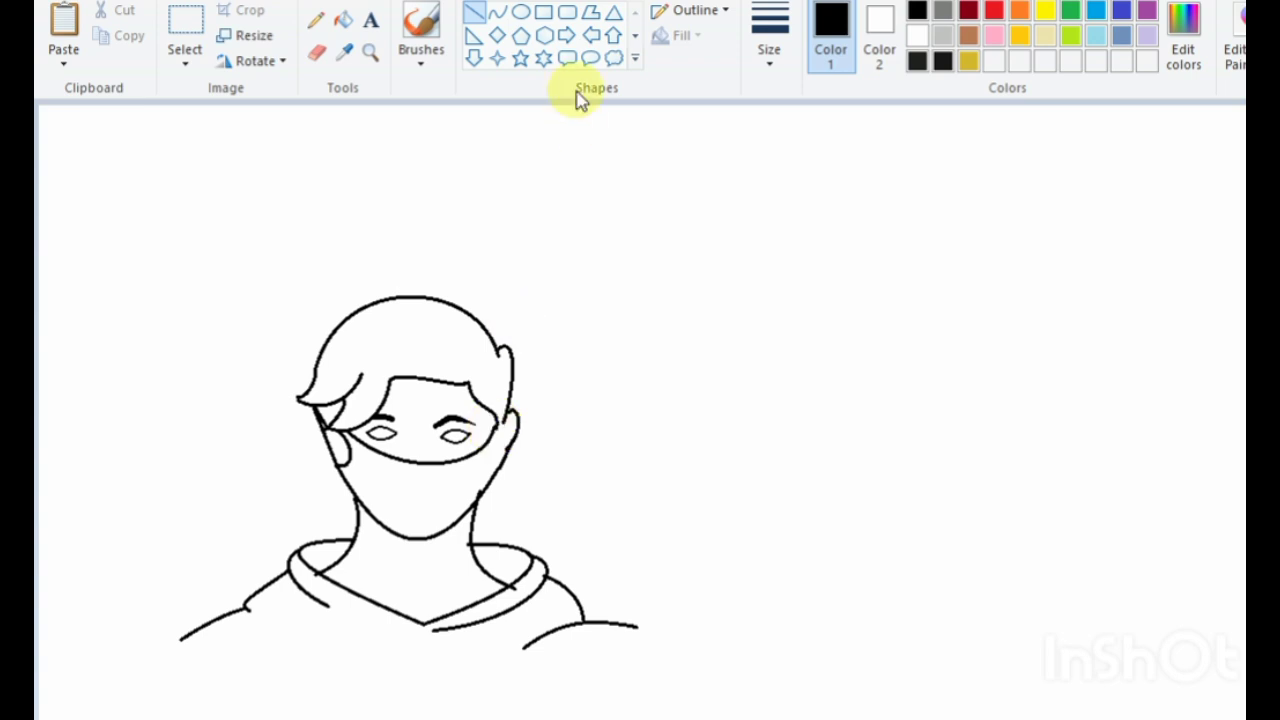
{"action": "left_click", "coordinate": [497, 12]}
{"action": "left_click_drag", "start_coordinate": [504, 422], "coordinate": [482, 483]}
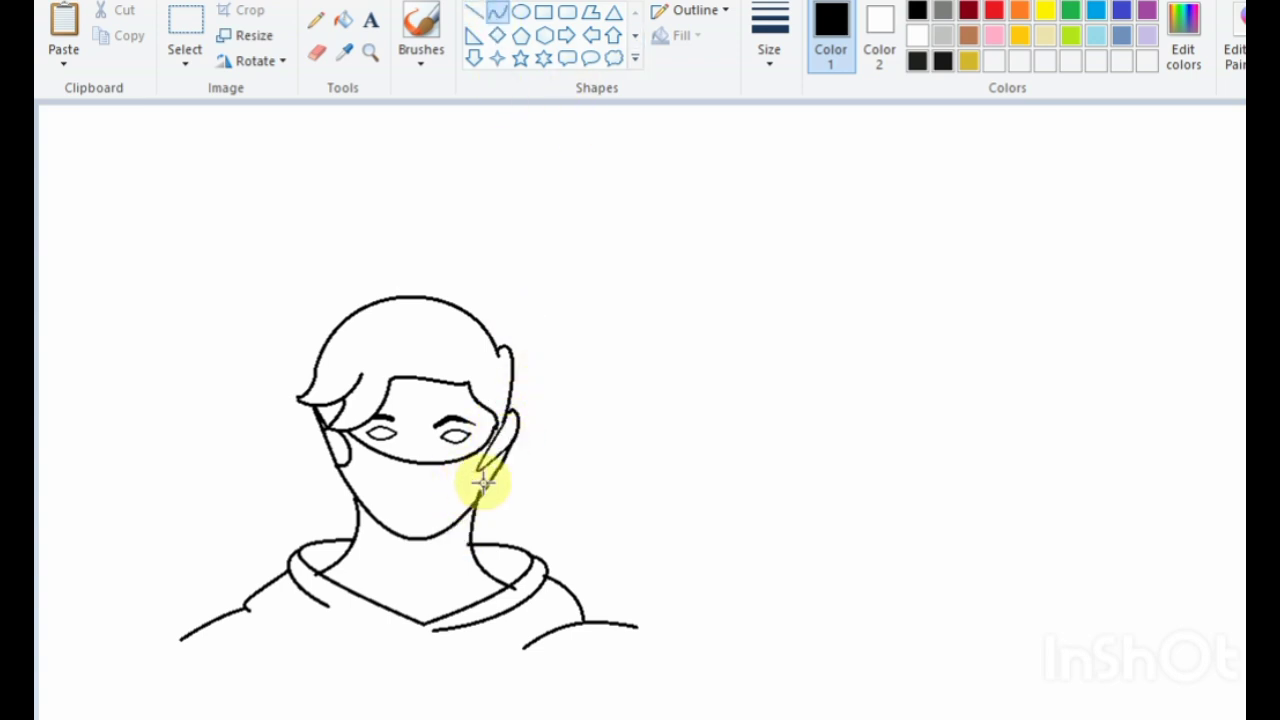
{"action": "left_click", "coordinate": [485, 482]}
{"action": "left_click", "coordinate": [606, 436]}
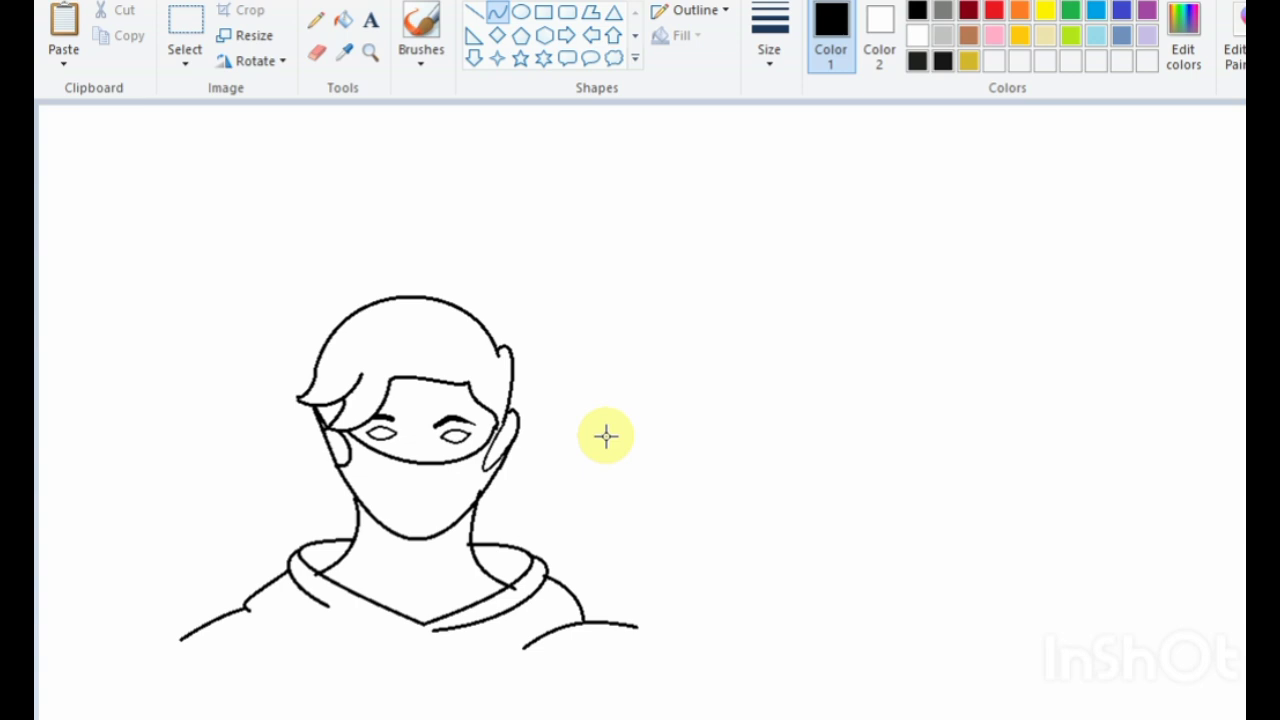
Draw a wide downward-bowed curve under the shoulders, extending beyond both ends of the clothing lines to close the bust
{"action": "left_click_drag", "start_coordinate": [134, 610], "coordinate": [695, 606]}
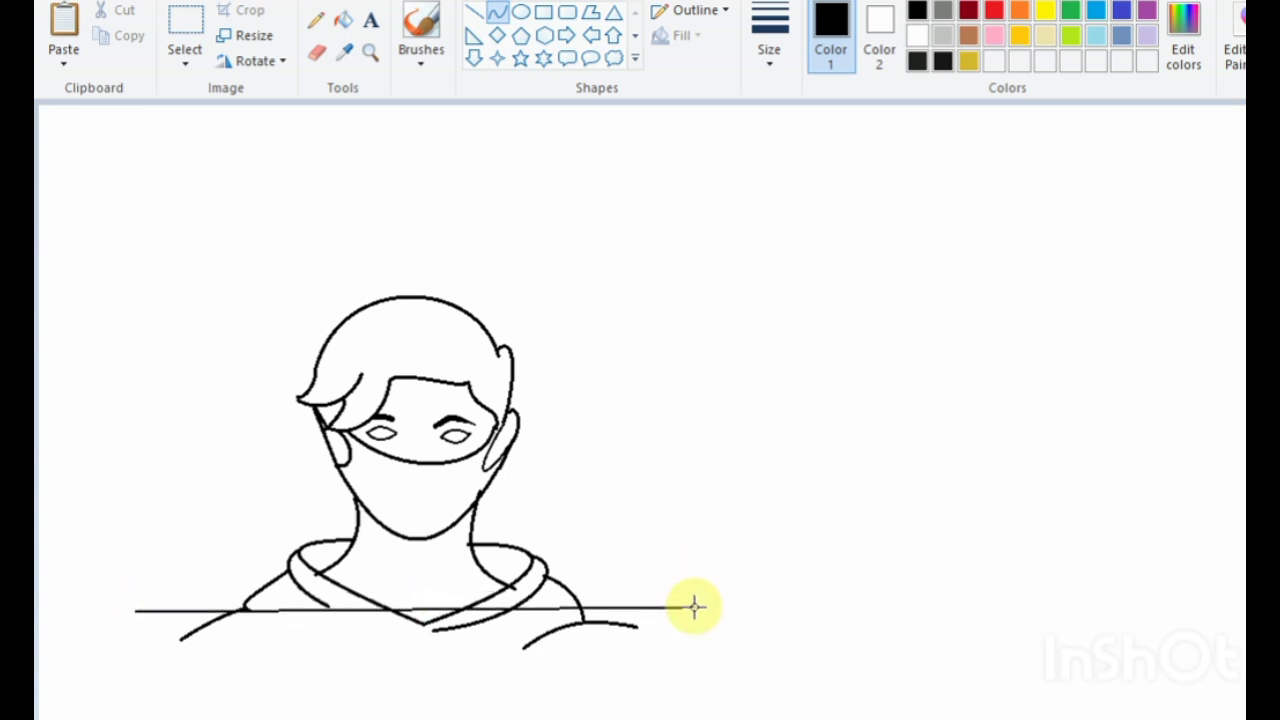
{"action": "left_click_drag", "start_coordinate": [451, 680], "coordinate": [503, 689]}
{"action": "left_click", "coordinate": [643, 263]}
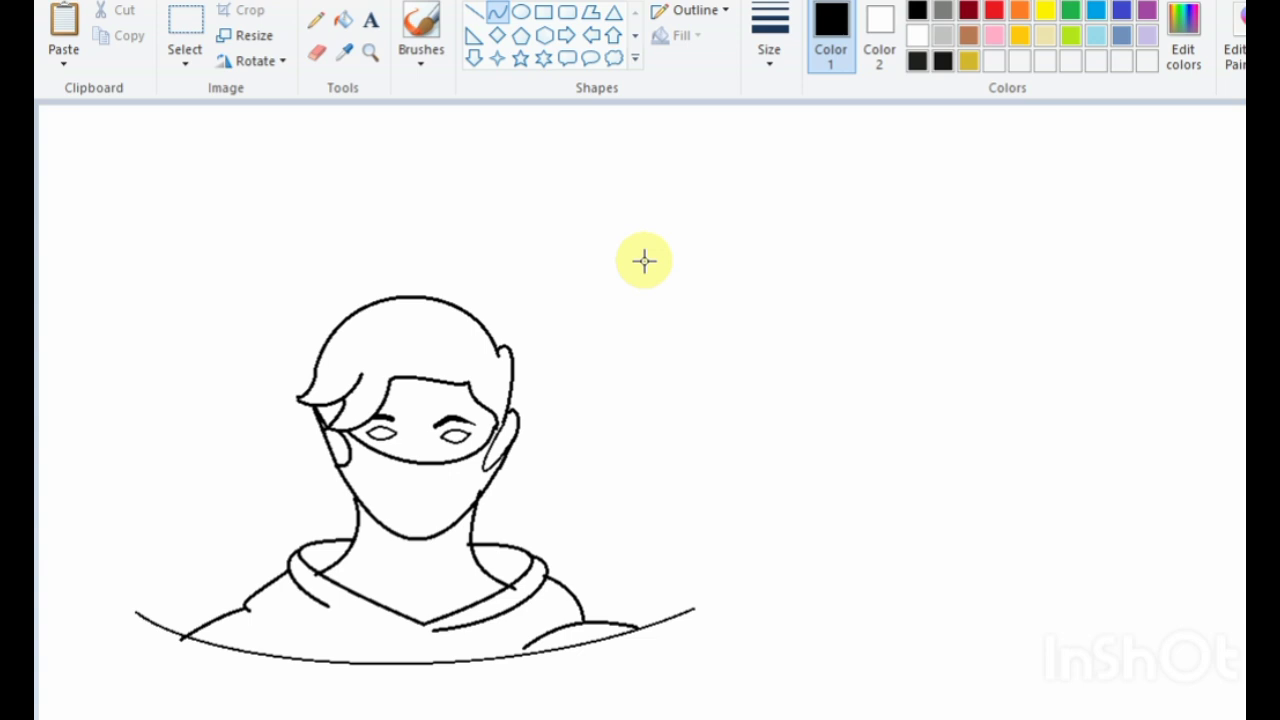
Add a small ellipse as the iris inside each eye
{"action": "left_click", "coordinate": [522, 14]}
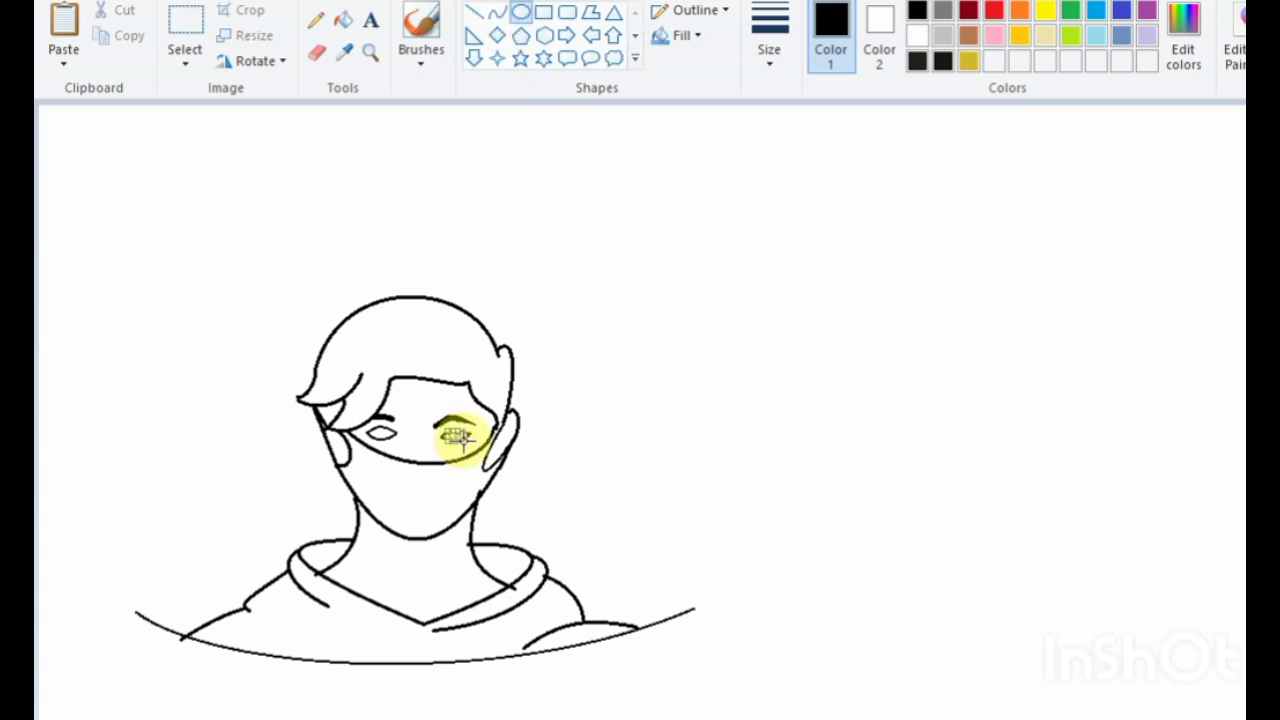
{"action": "left_click", "coordinate": [593, 428]}
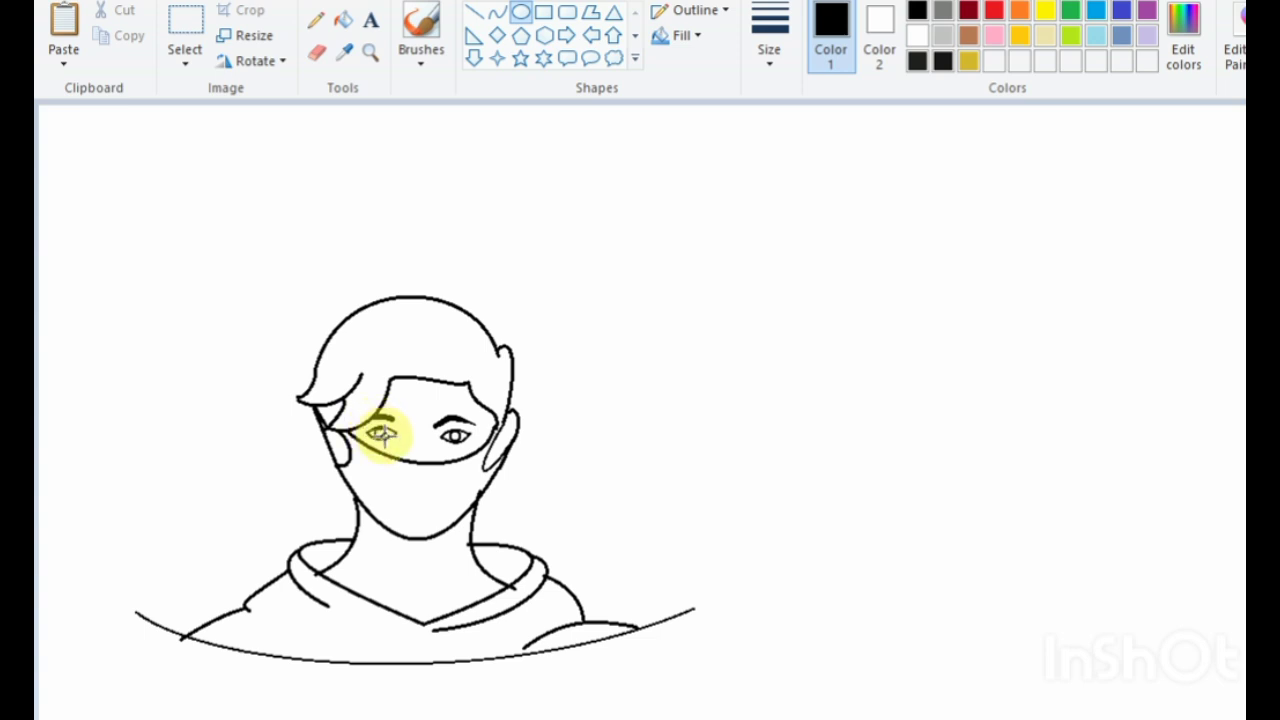
{"action": "left_click_drag", "start_coordinate": [366, 426], "coordinate": [396, 441]}
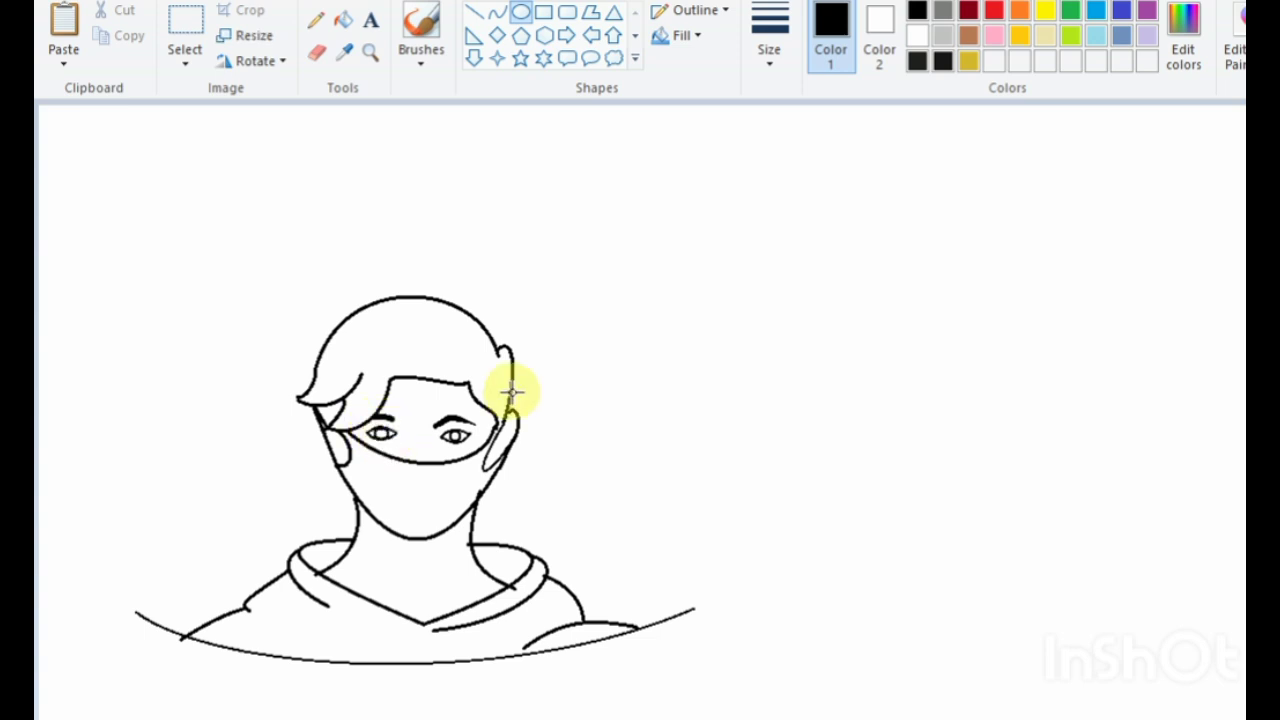
Choose a pencil-style brush in light gray and try shading the side of the nose above the mask
{"action": "left_click", "coordinate": [419, 30]}
{"action": "left_click", "coordinate": [421, 62]}
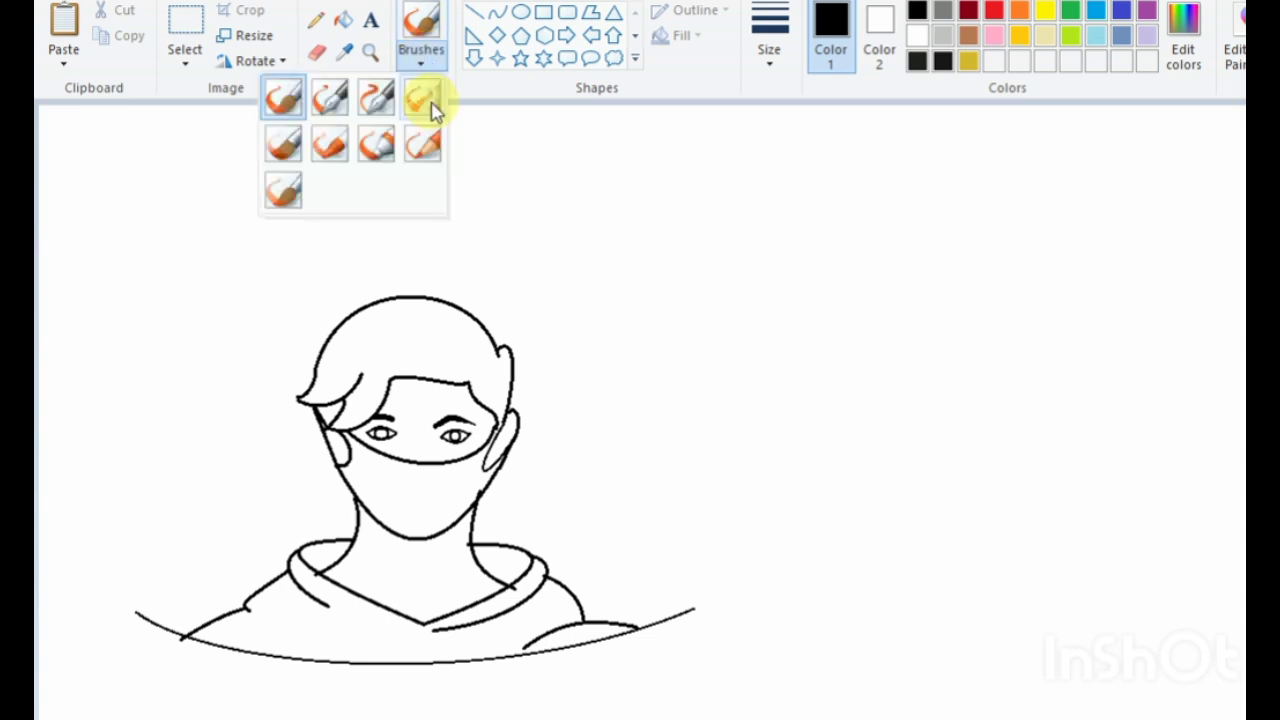
{"action": "left_click", "coordinate": [431, 106]}
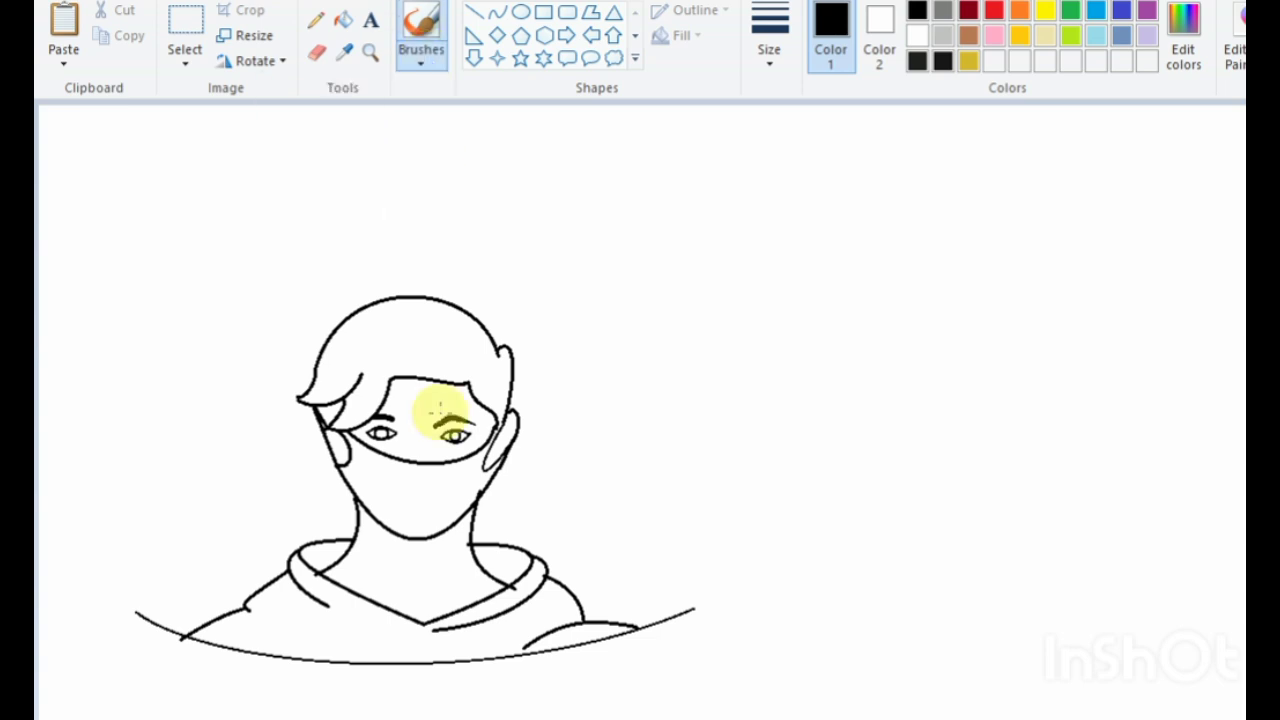
{"action": "left_click", "coordinate": [944, 38]}
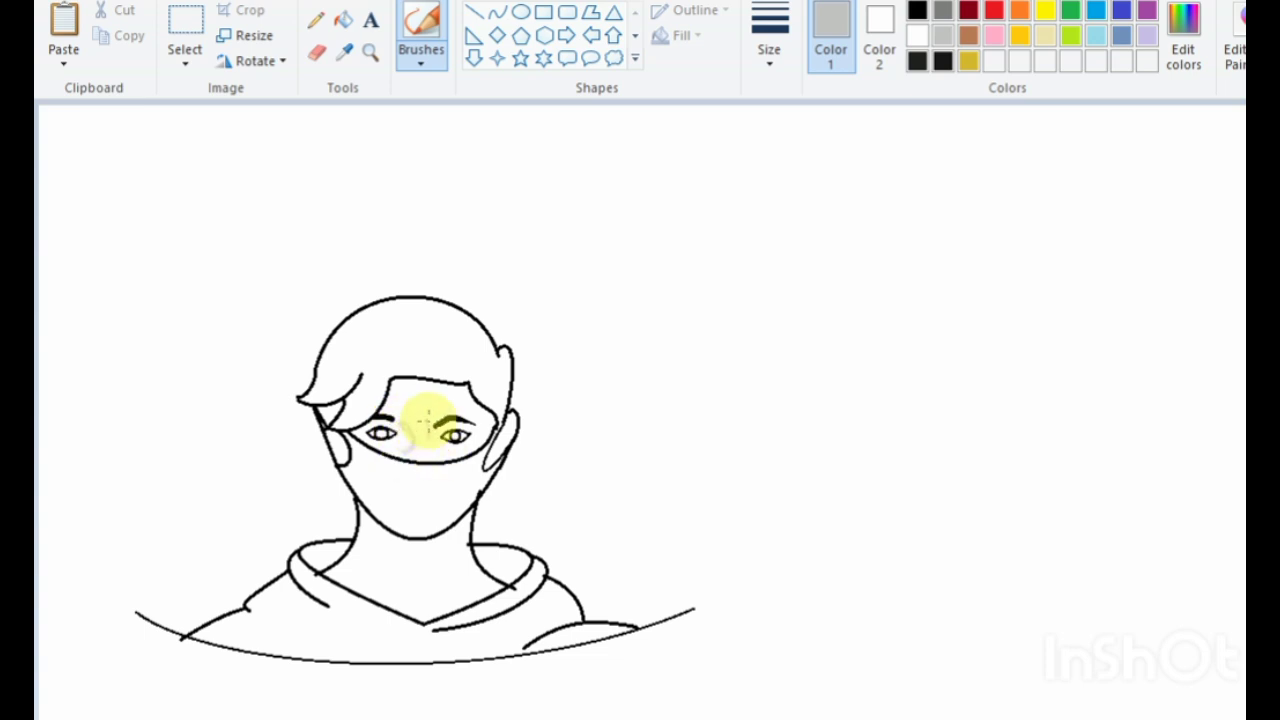
{"action": "left_click_drag", "start_coordinate": [428, 421], "coordinate": [438, 457]}
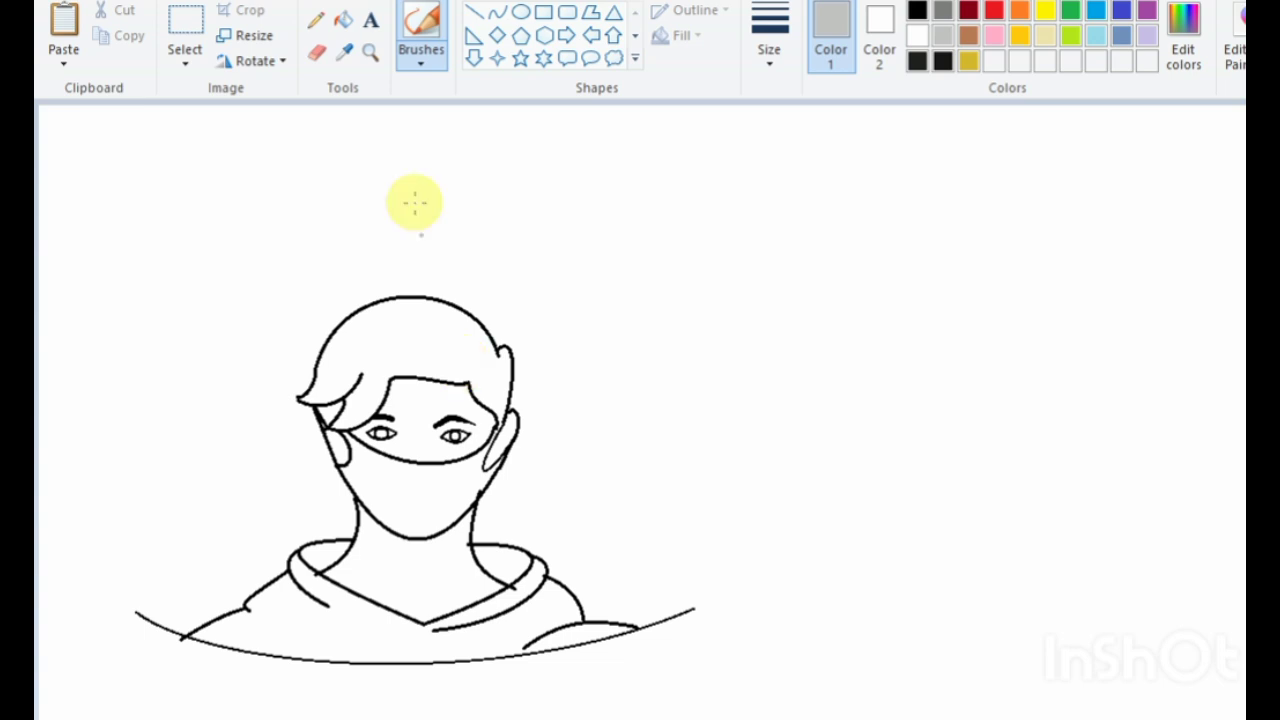
Fill all sections of the hair, including the fringe strands, with black
{"action": "left_click", "coordinate": [343, 20]}
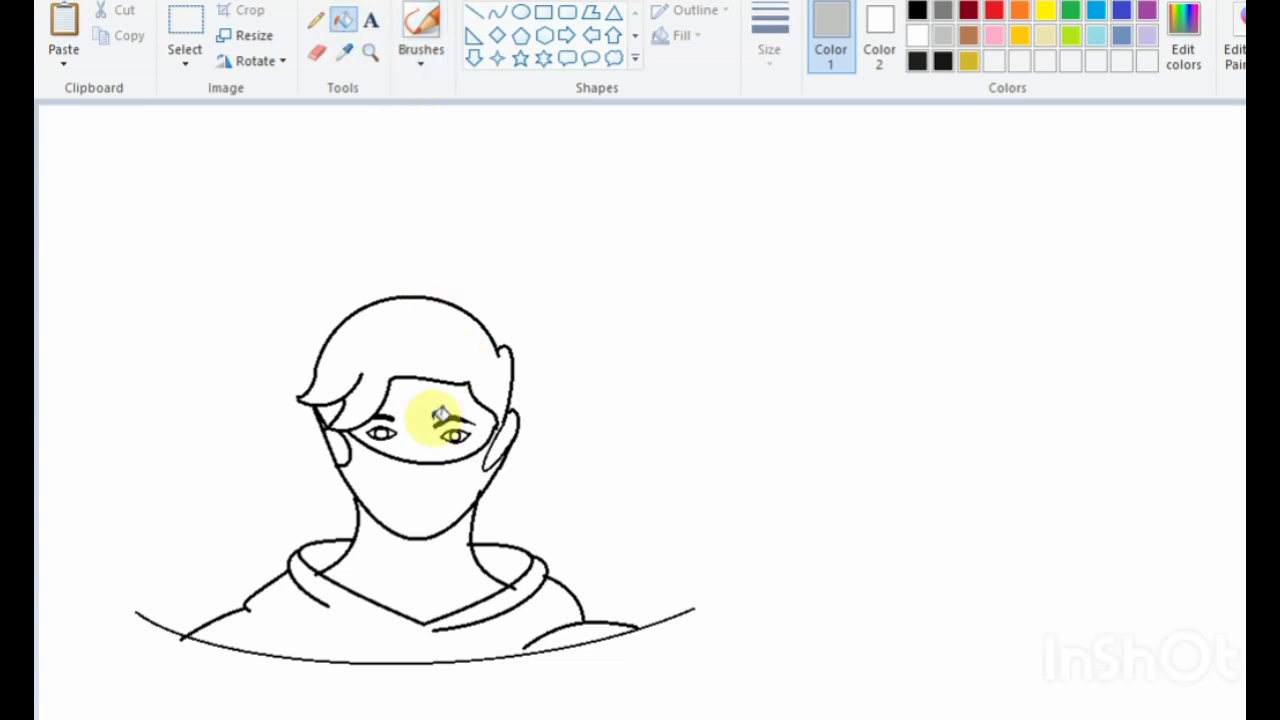
{"action": "left_click", "coordinate": [485, 376]}
{"action": "left_click", "coordinate": [917, 12]}
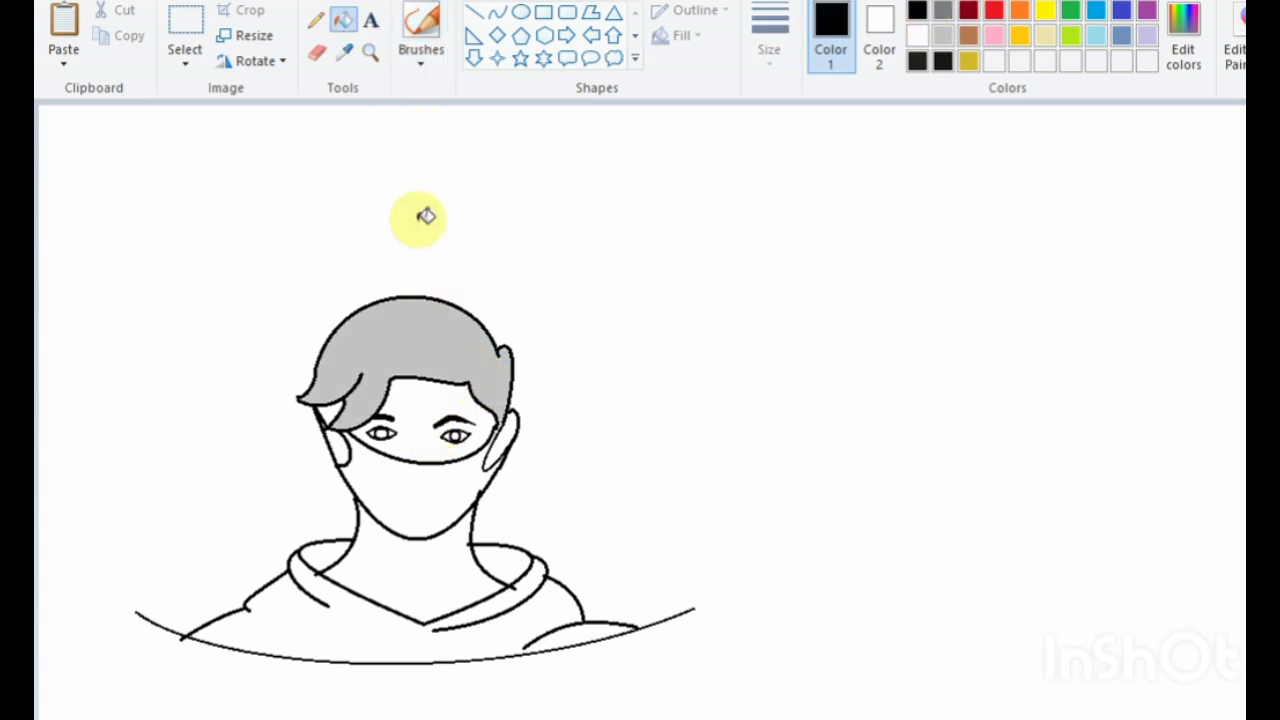
{"action": "left_click", "coordinate": [434, 354]}
{"action": "left_click", "coordinate": [333, 410]}
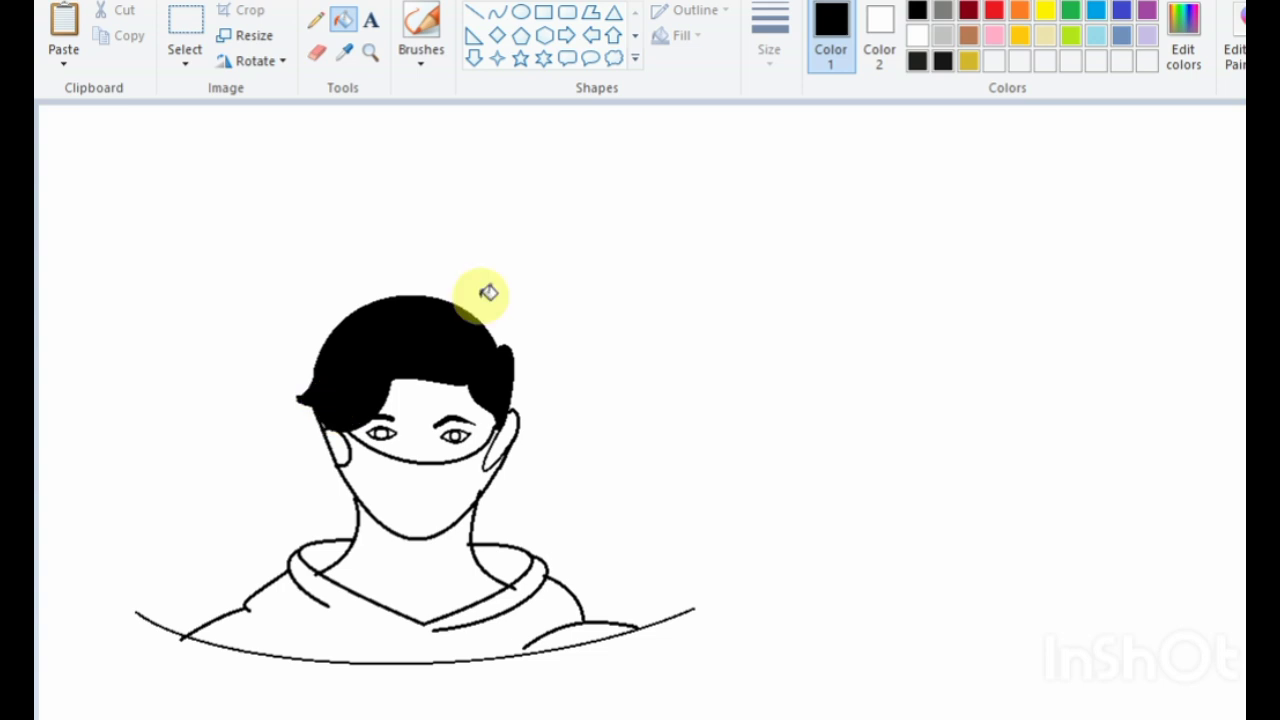
Fill the face mask, the hooded top and the irises of both eyes with black
{"action": "left_click", "coordinate": [445, 470]}
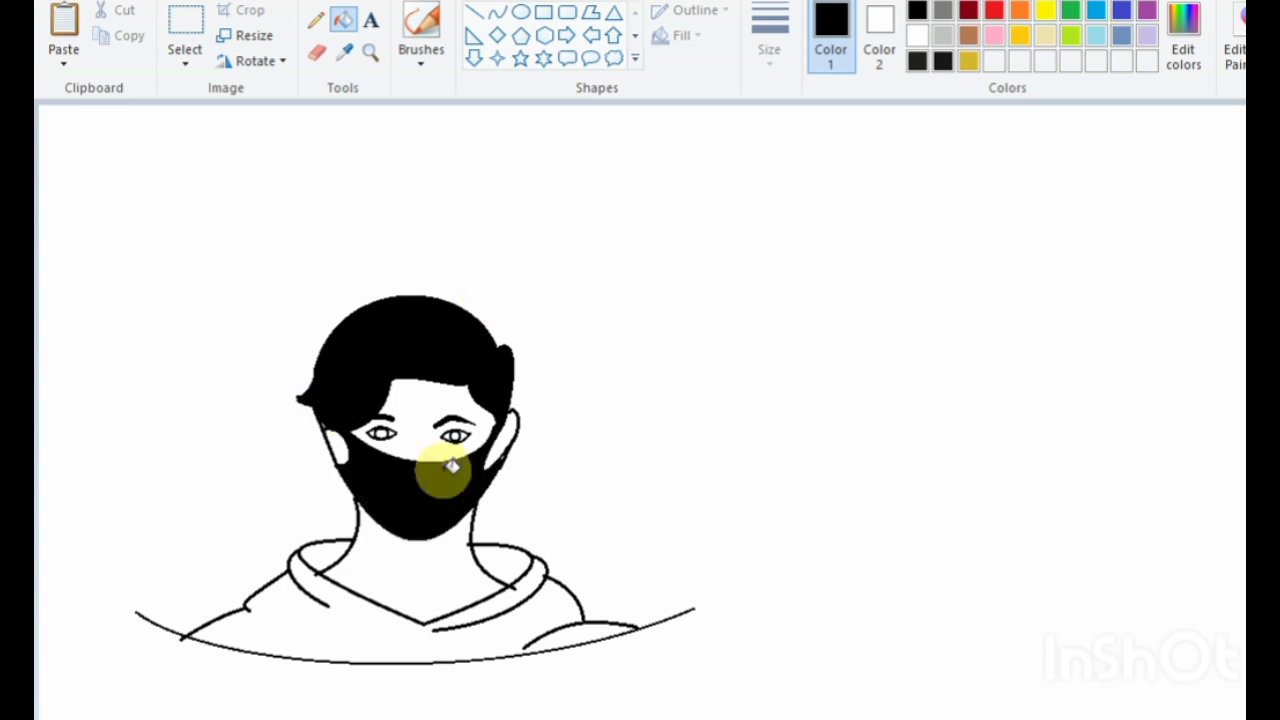
{"action": "left_click", "coordinate": [545, 578]}
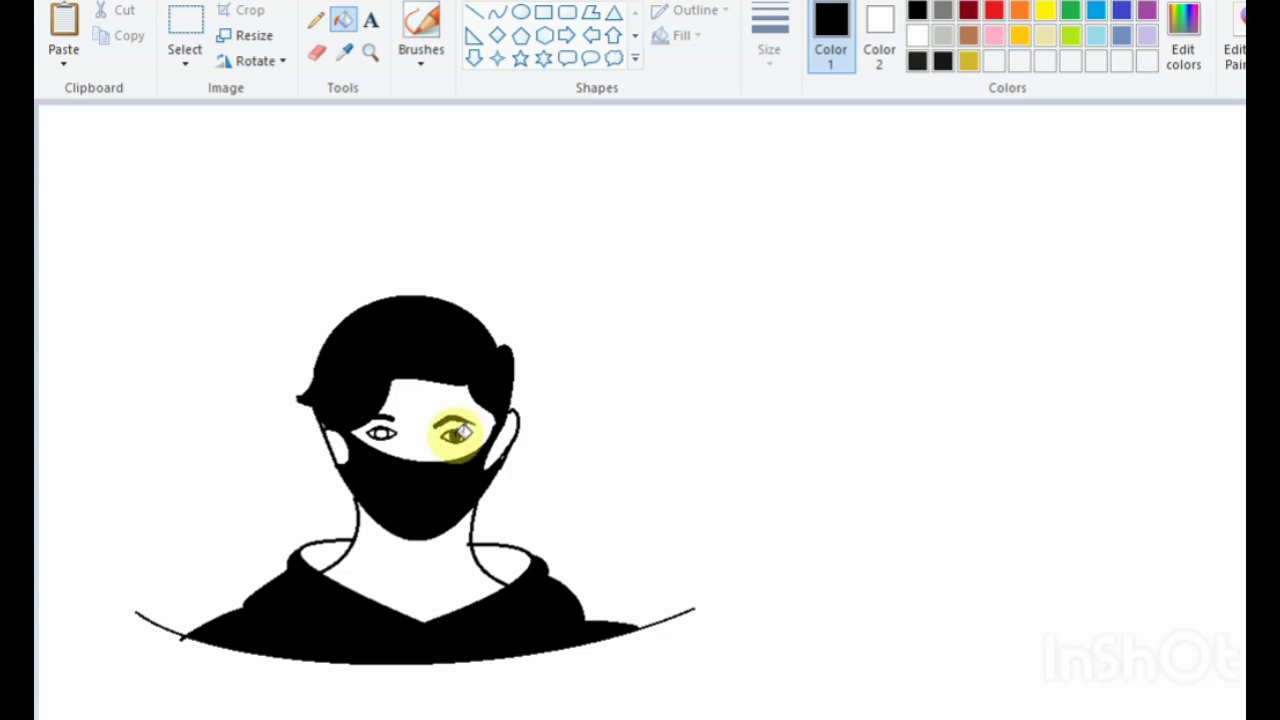
{"action": "left_click", "coordinate": [381, 434]}
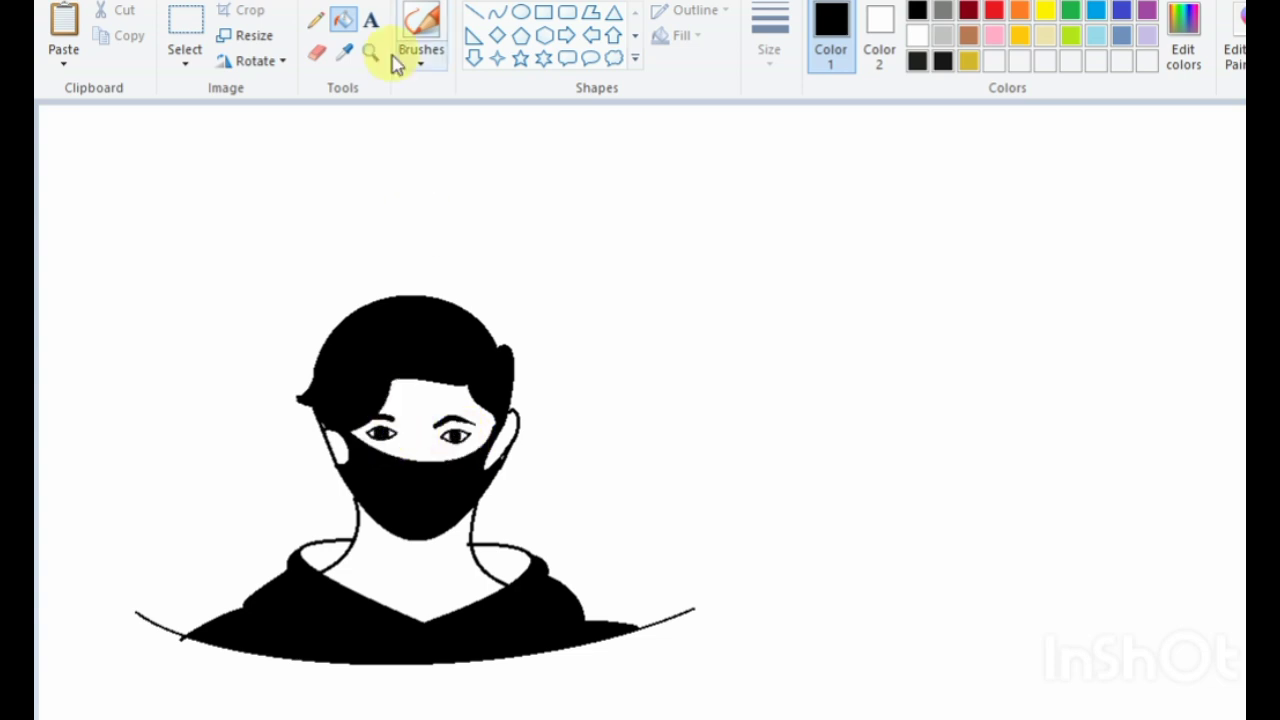
Add tiny white highlights to the black irises using the Pencil tool with the third line thickness
{"action": "left_click", "coordinate": [316, 20]}
{"action": "left_click", "coordinate": [792, 70]}
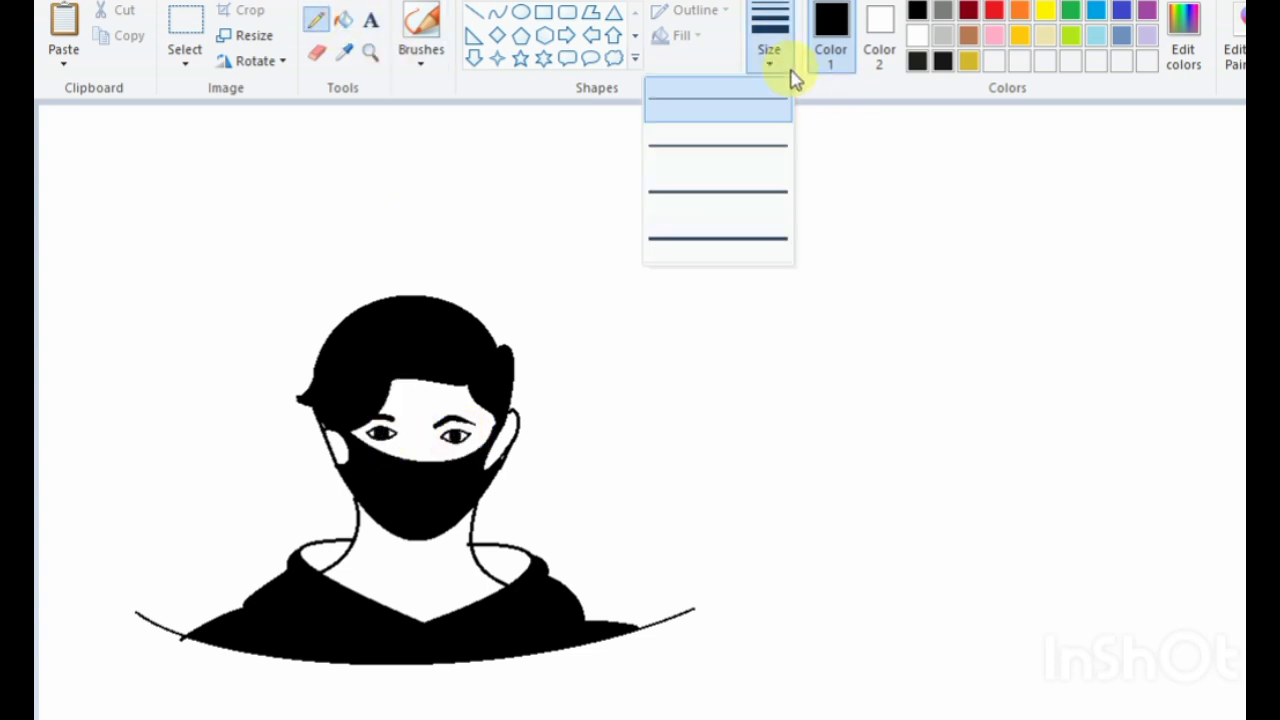
{"action": "left_click", "coordinate": [734, 200]}
{"action": "left_click", "coordinate": [917, 37]}
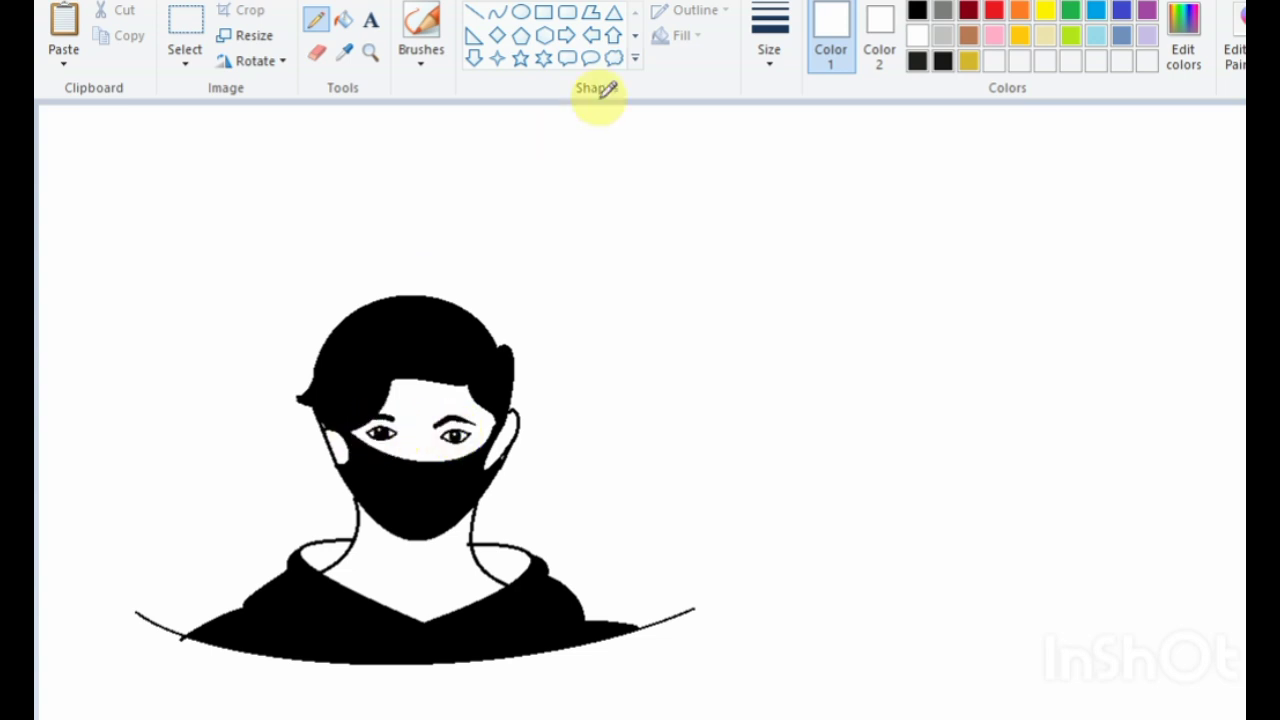
Fill the face, both ears and the neck with the custom mustard-yellow color
{"action": "left_click", "coordinate": [421, 30]}
{"action": "left_click", "coordinate": [1046, 38]}
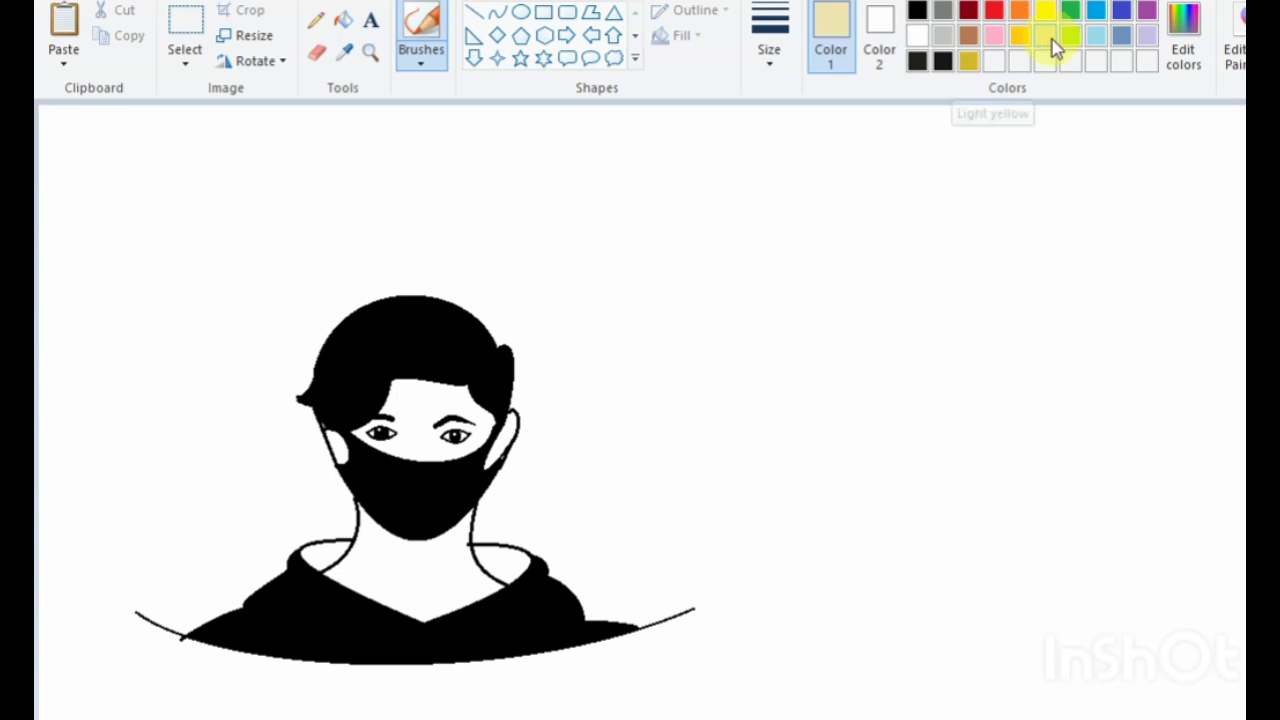
{"action": "left_click", "coordinate": [341, 22]}
{"action": "left_click", "coordinate": [968, 61]}
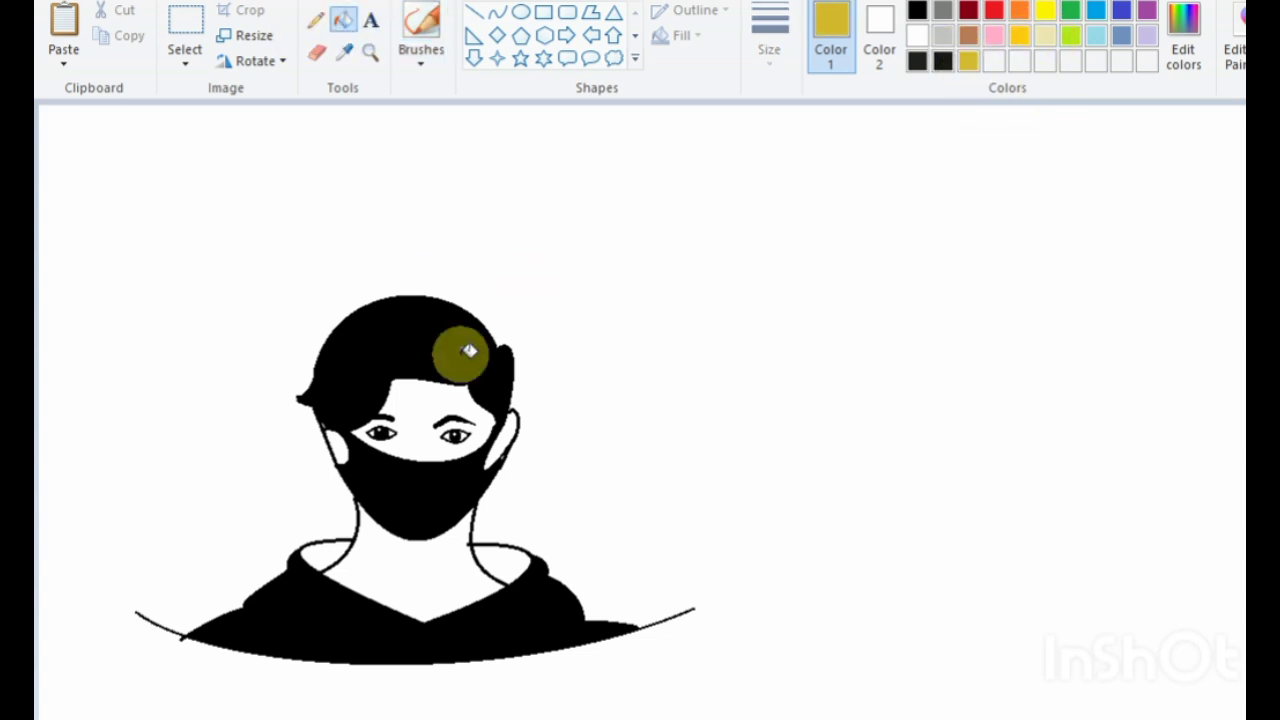
{"action": "left_click", "coordinate": [435, 396]}
{"action": "left_click", "coordinate": [512, 441]}
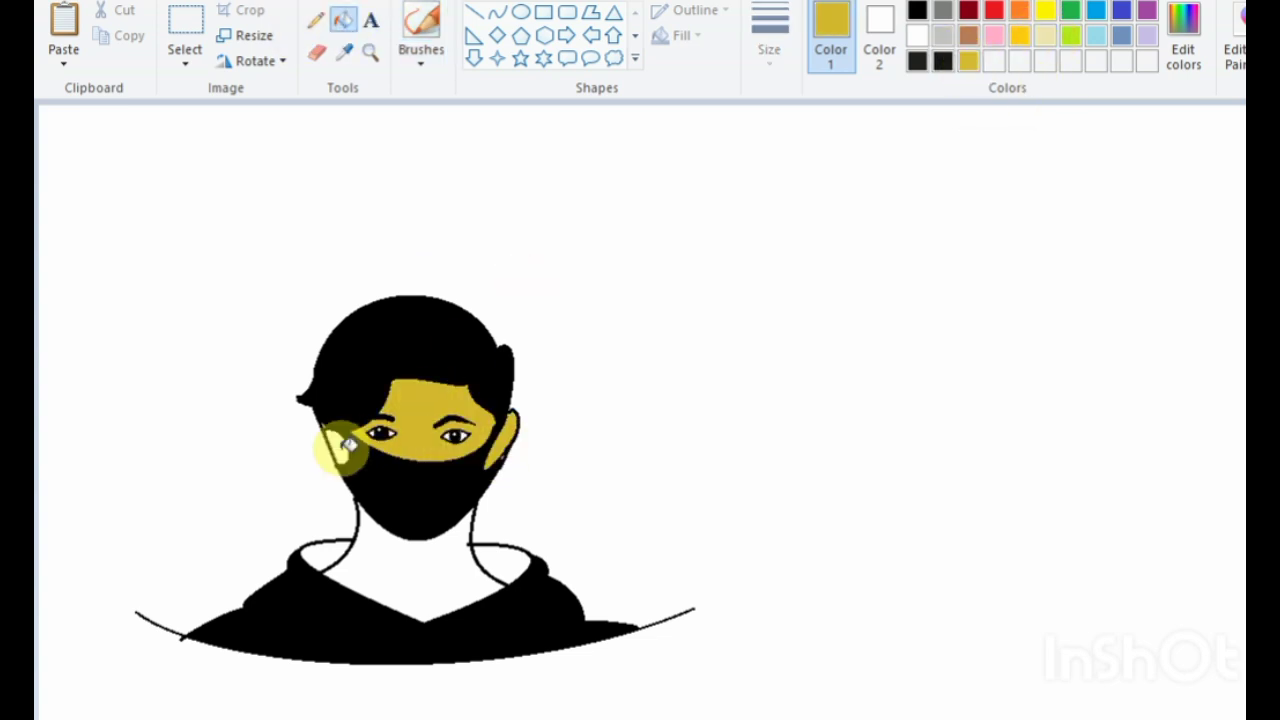
{"action": "left_click", "coordinate": [340, 445]}
{"action": "left_click", "coordinate": [432, 540]}
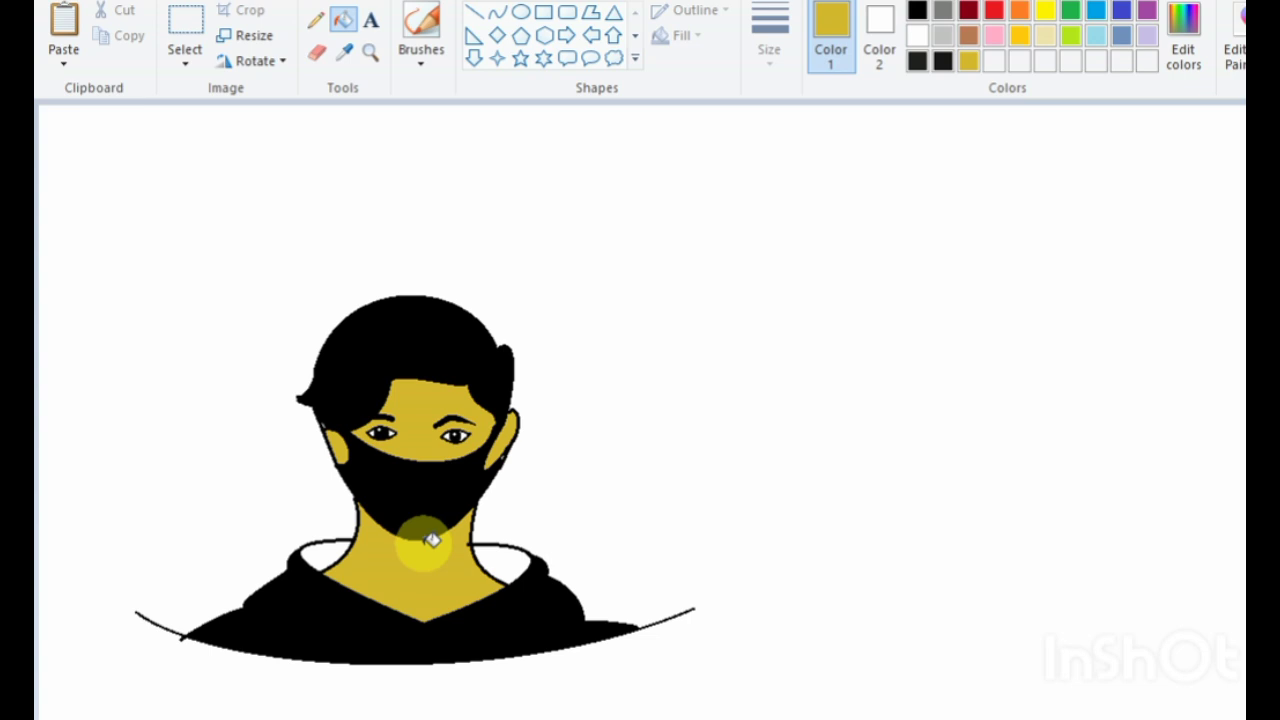
Mix a darker mustard (red 165, green 141, blue 33) and brush shading beside the nose and under the mask on the neck
{"action": "left_click", "coordinate": [421, 28]}
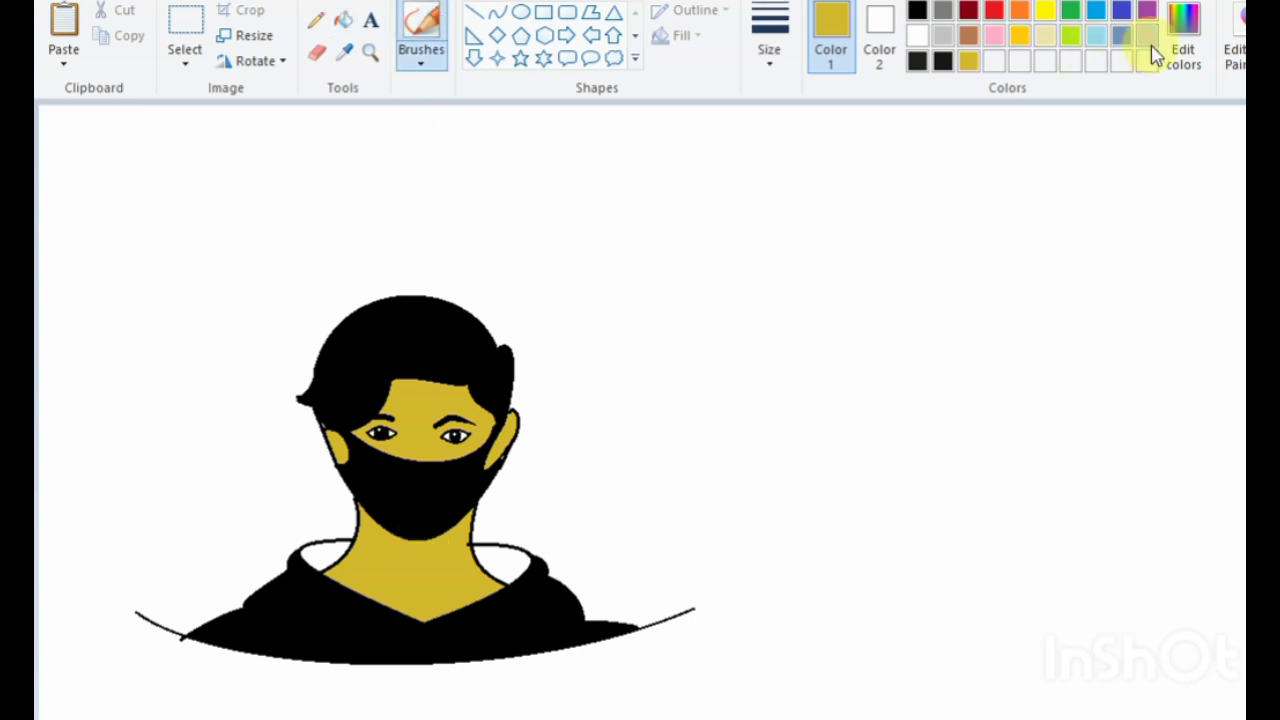
{"action": "left_click", "coordinate": [1183, 45]}
{"action": "left_click", "coordinate": [1020, 361]}
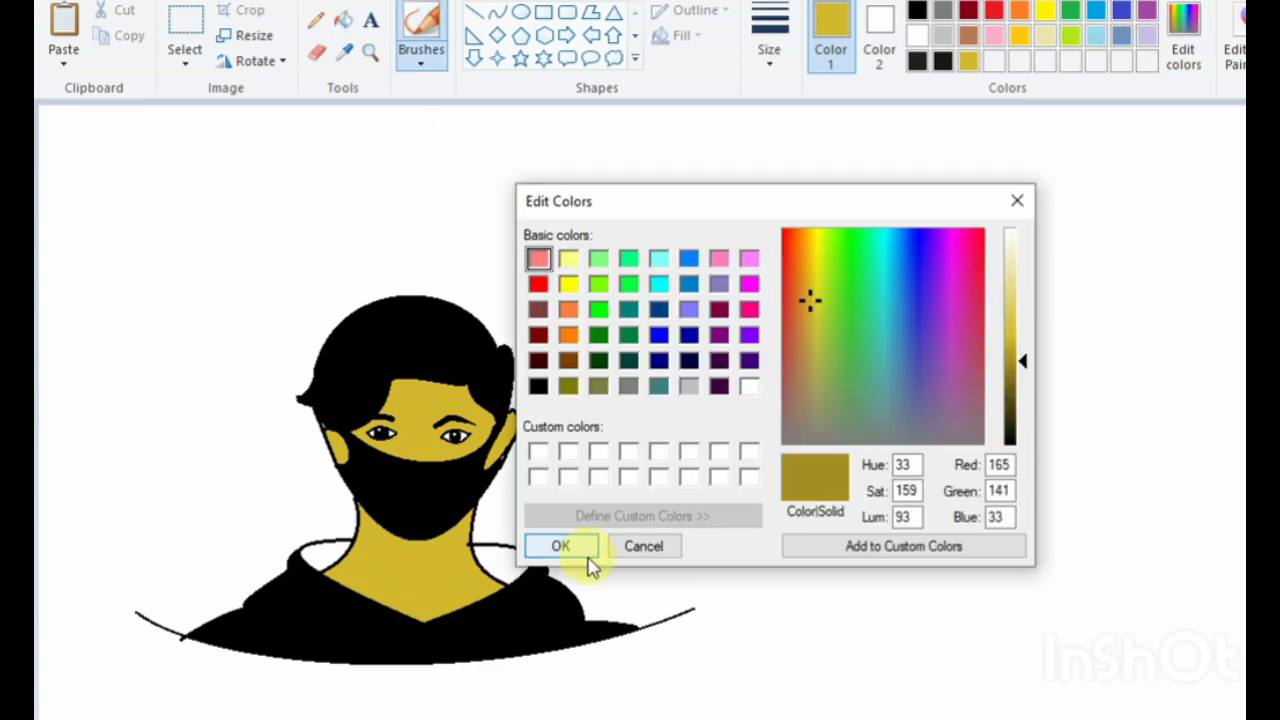
{"action": "left_click", "coordinate": [588, 557]}
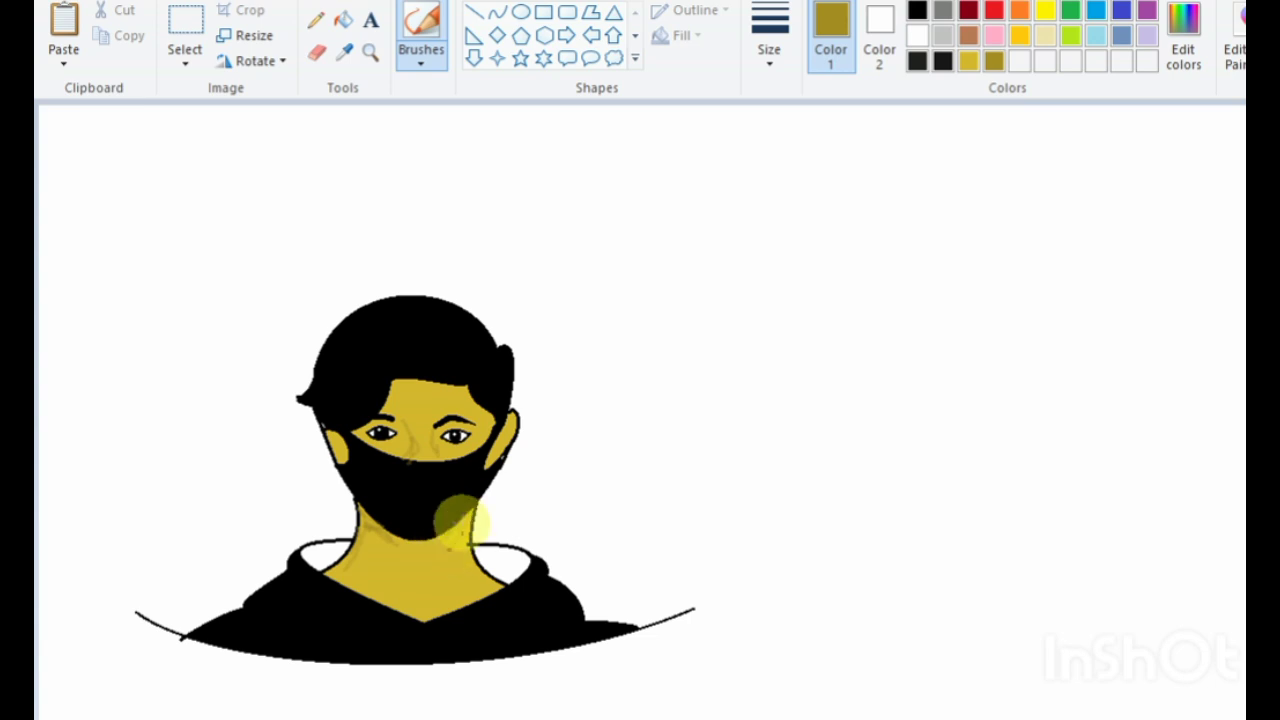
{"action": "left_click_drag", "start_coordinate": [473, 557], "coordinate": [491, 631]}
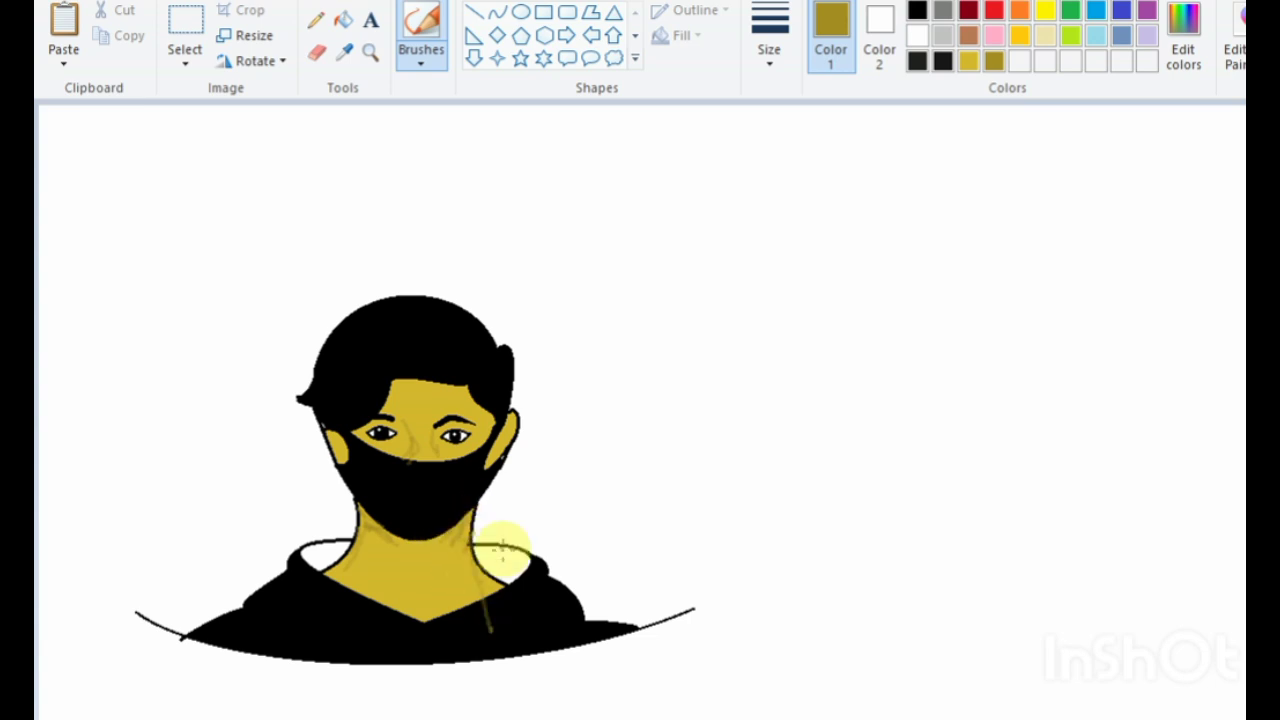
{"action": "key", "text": "ctrl+z"}
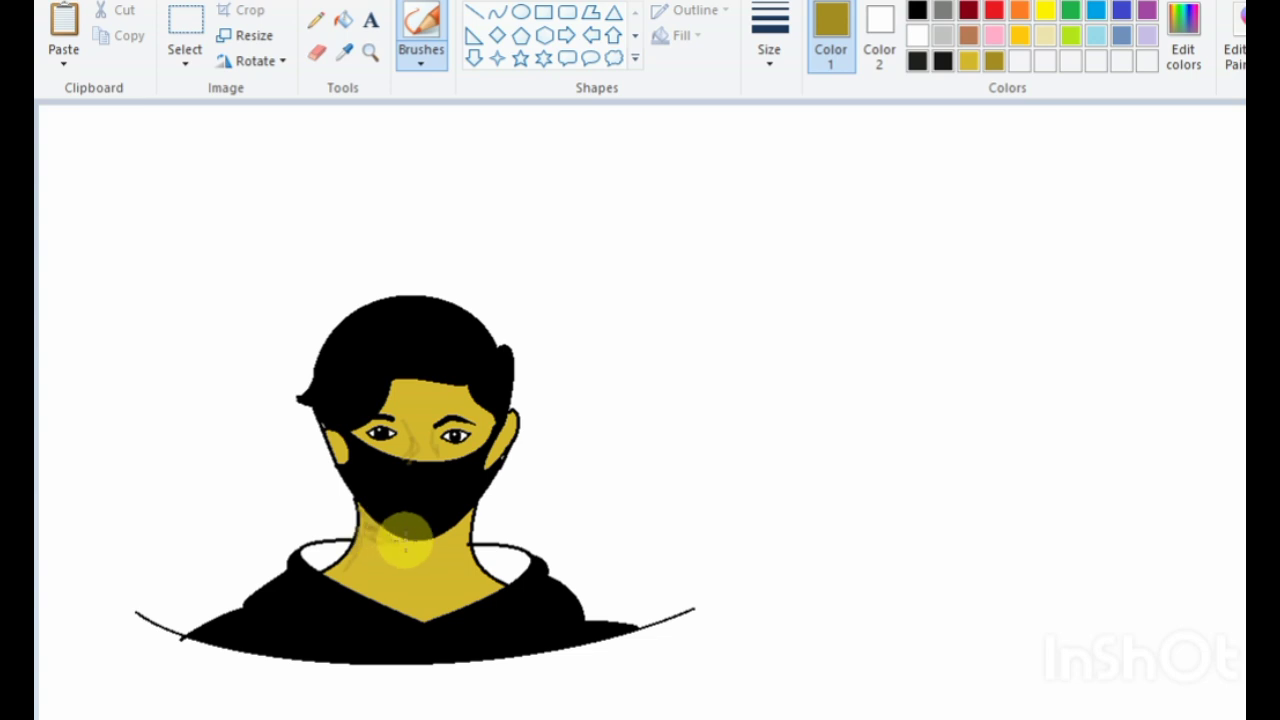
Set up the Fill tool with black as the foreground color
{"action": "left_click", "coordinate": [343, 20]}
{"action": "left_click", "coordinate": [917, 12]}
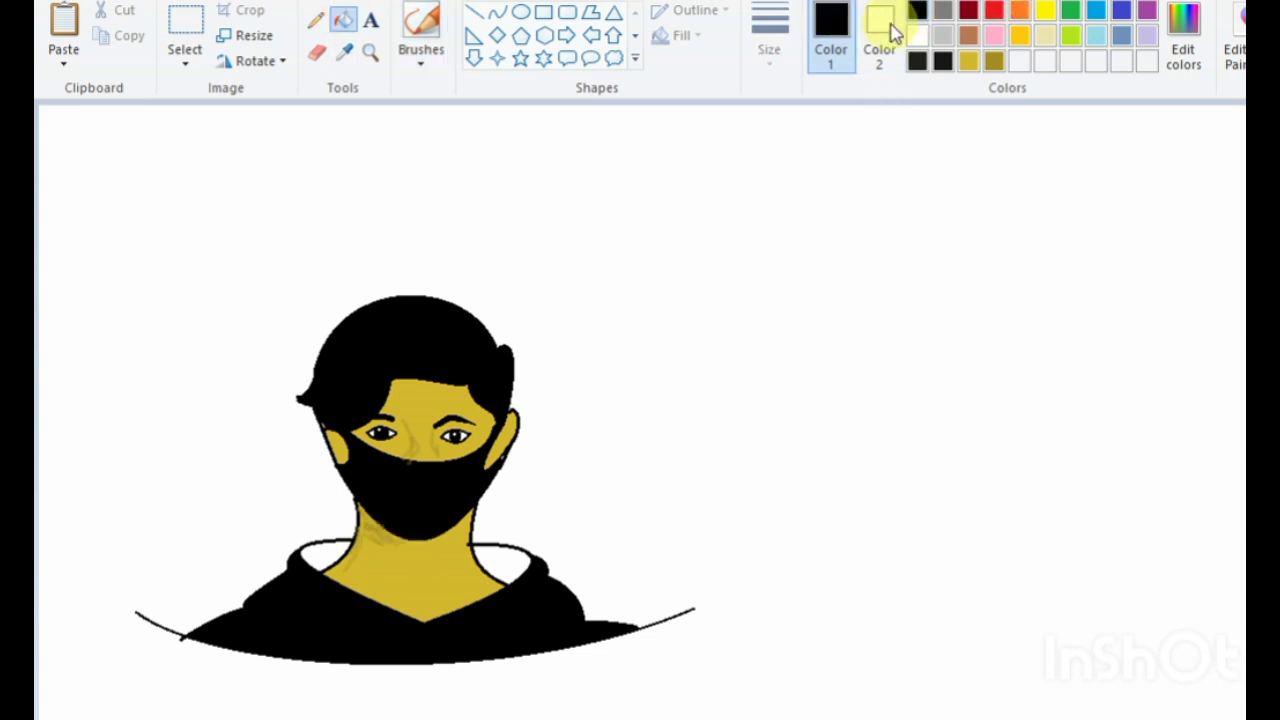